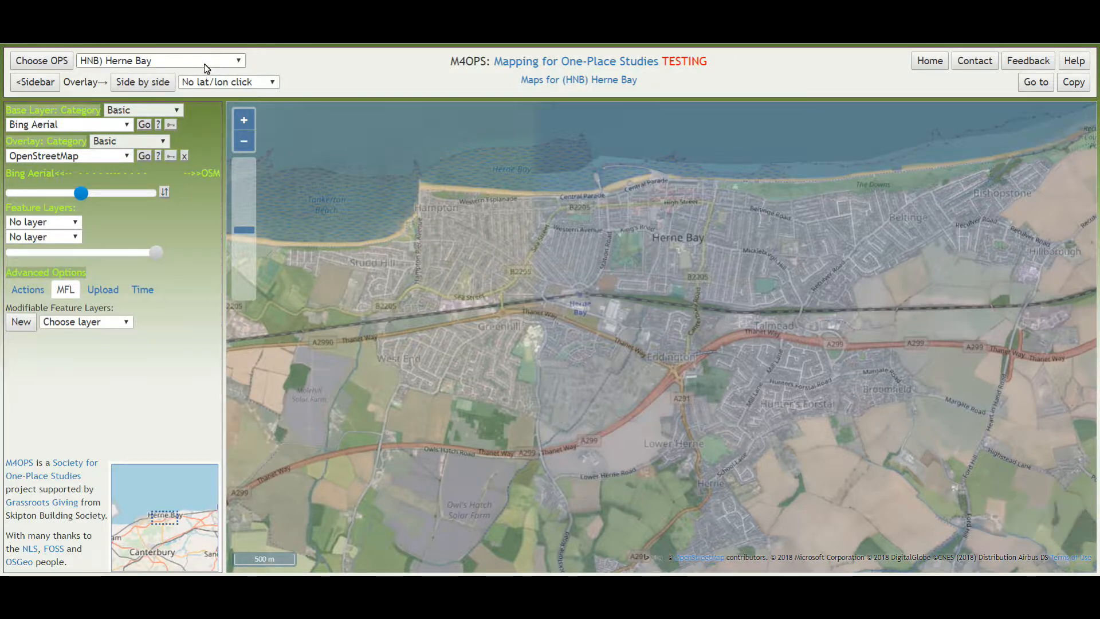
- Choose the Herne Bay one-place study and set its base layer category to OS largescale
left_click(231, 62)
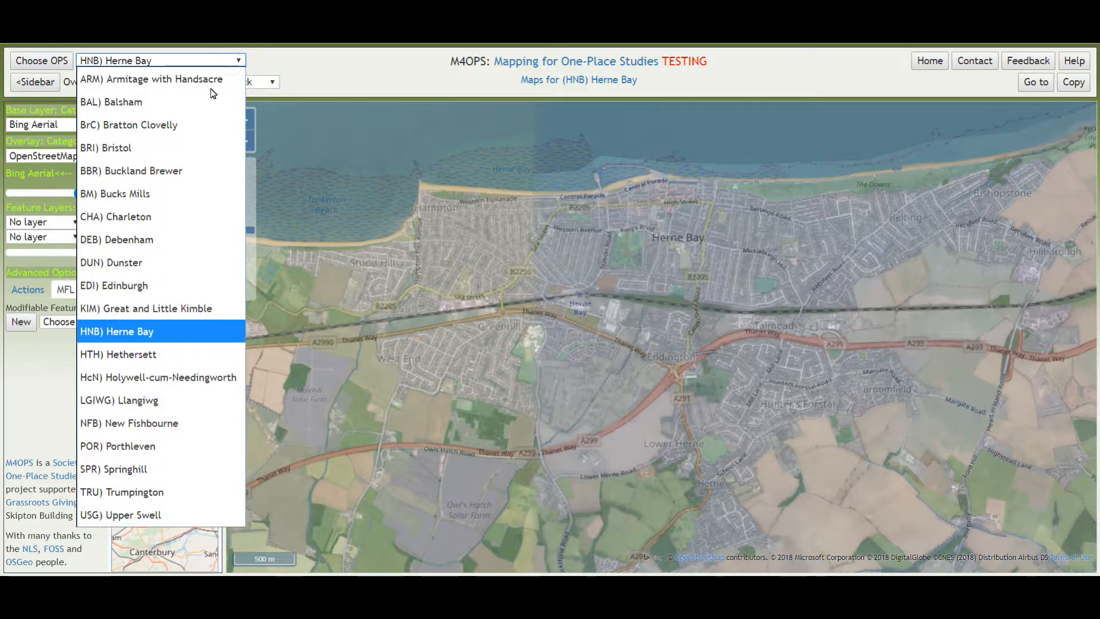
left_click(120, 329)
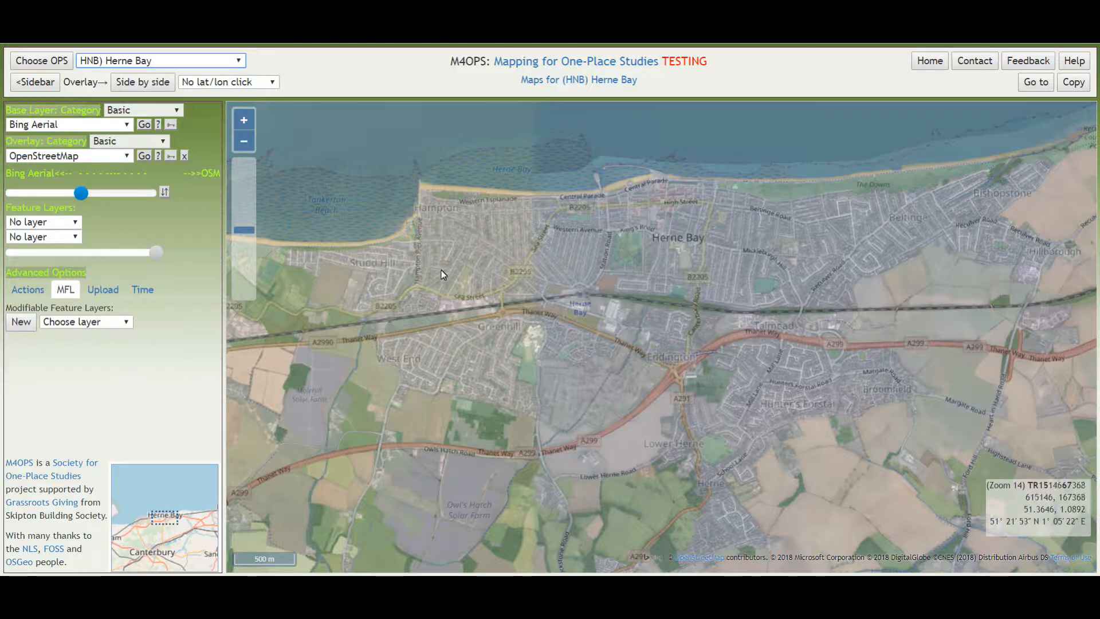
left_click(143, 112)
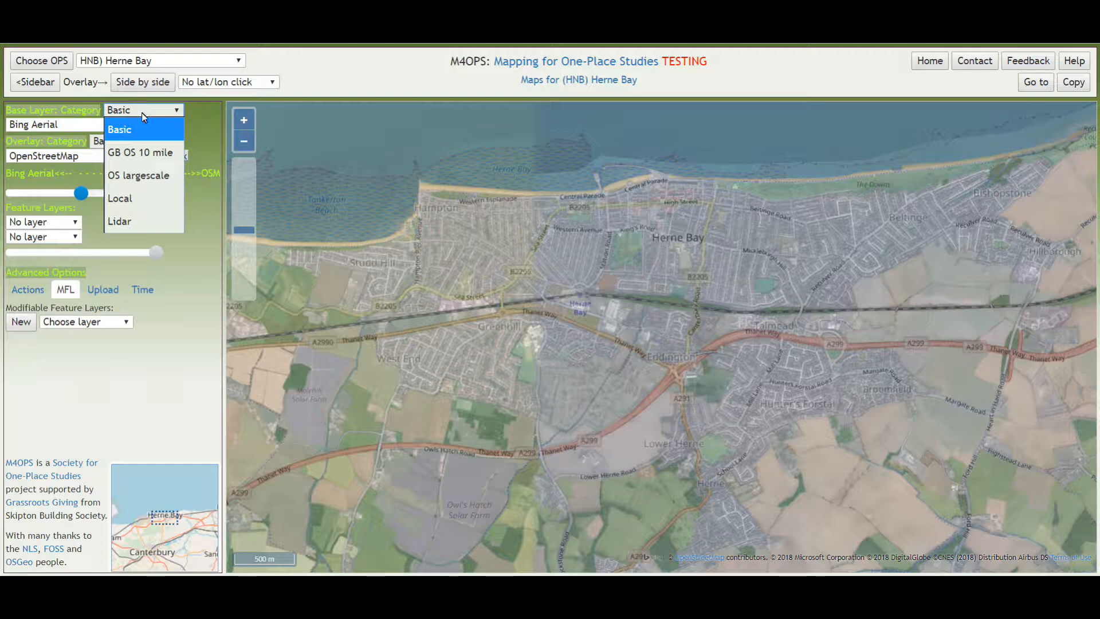
left_click(152, 176)
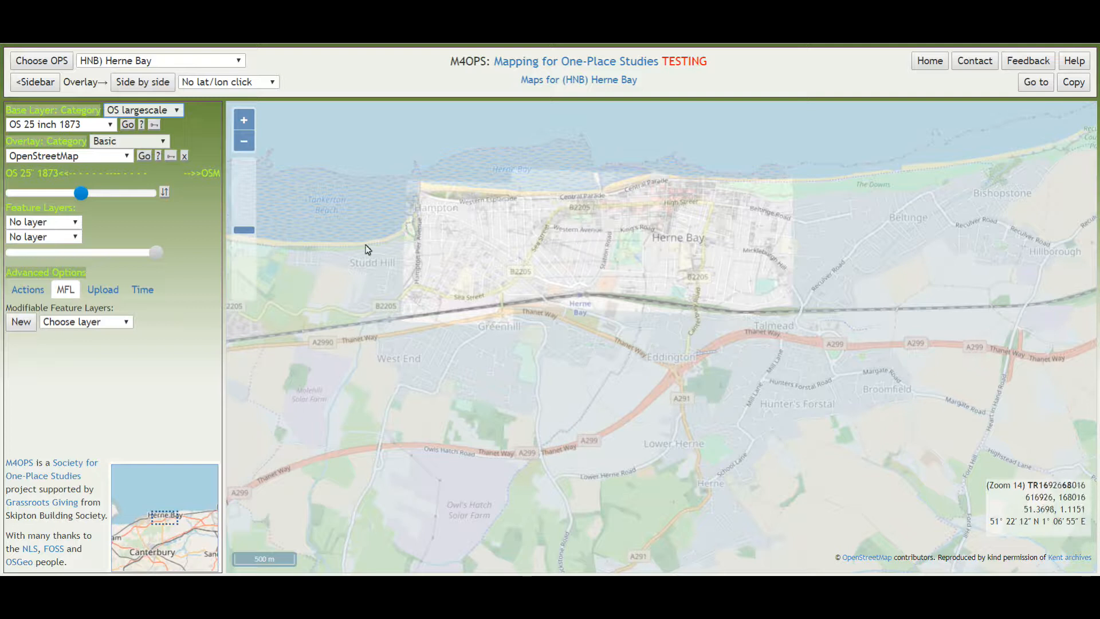
- Remove the OpenStreetMap overlay and switch the base layer to the OS 25 inch 1907 map
left_click(184, 156)
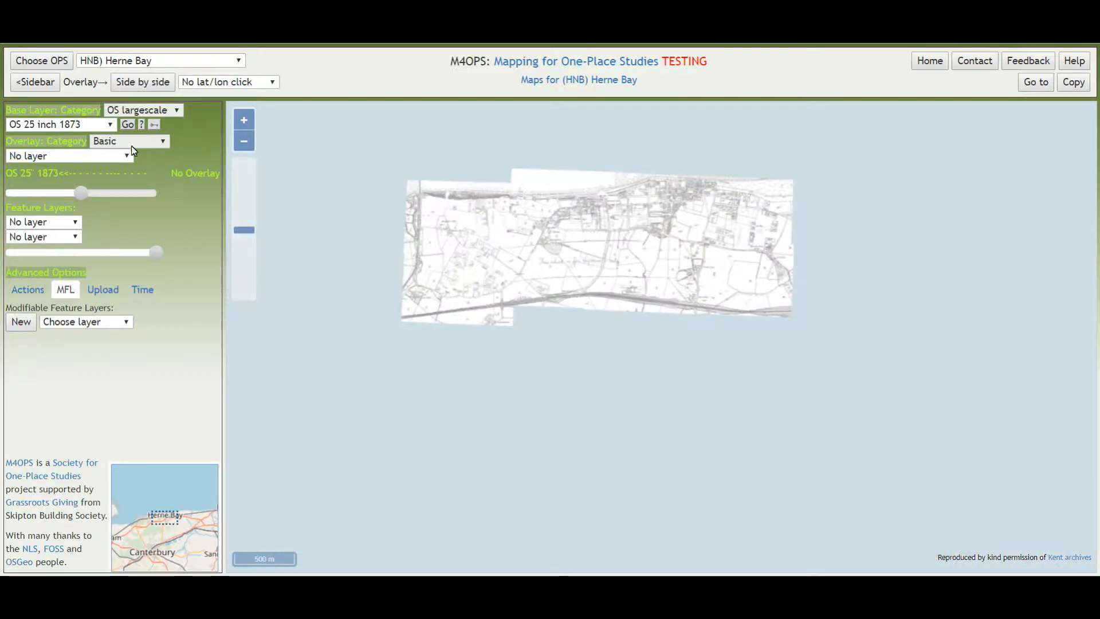
left_click(55, 124)
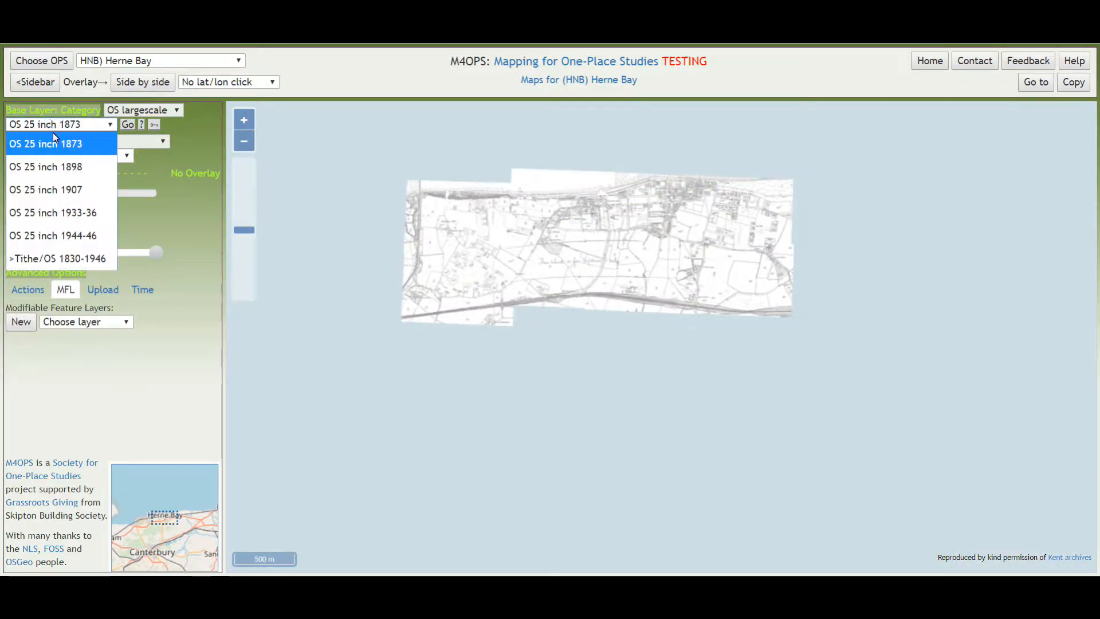
left_click(46, 192)
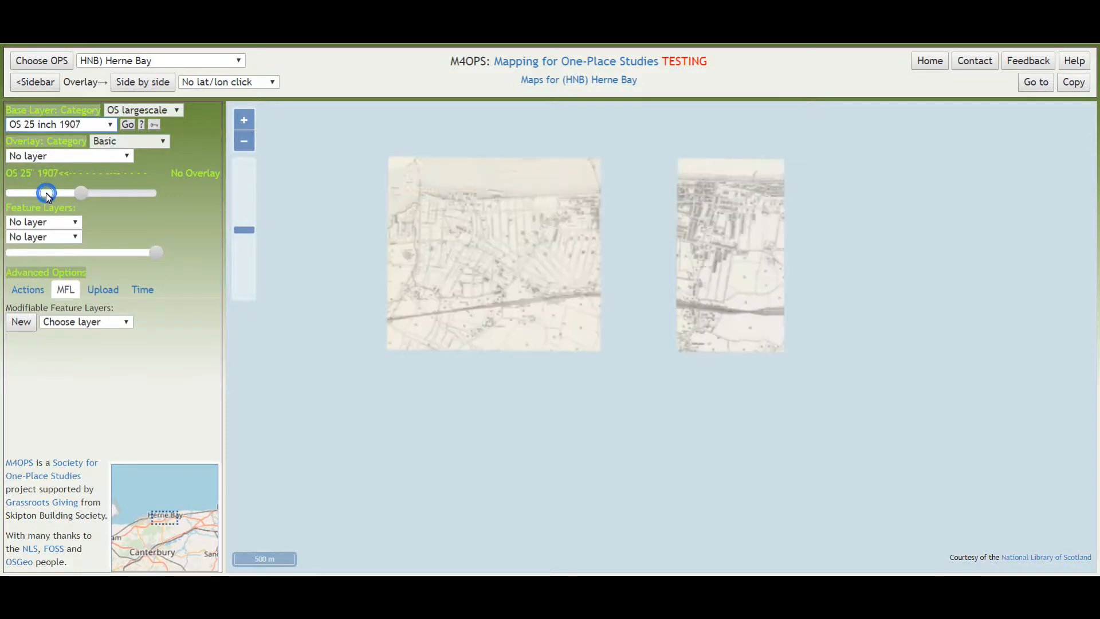
scroll(697, 210, "up", 2)
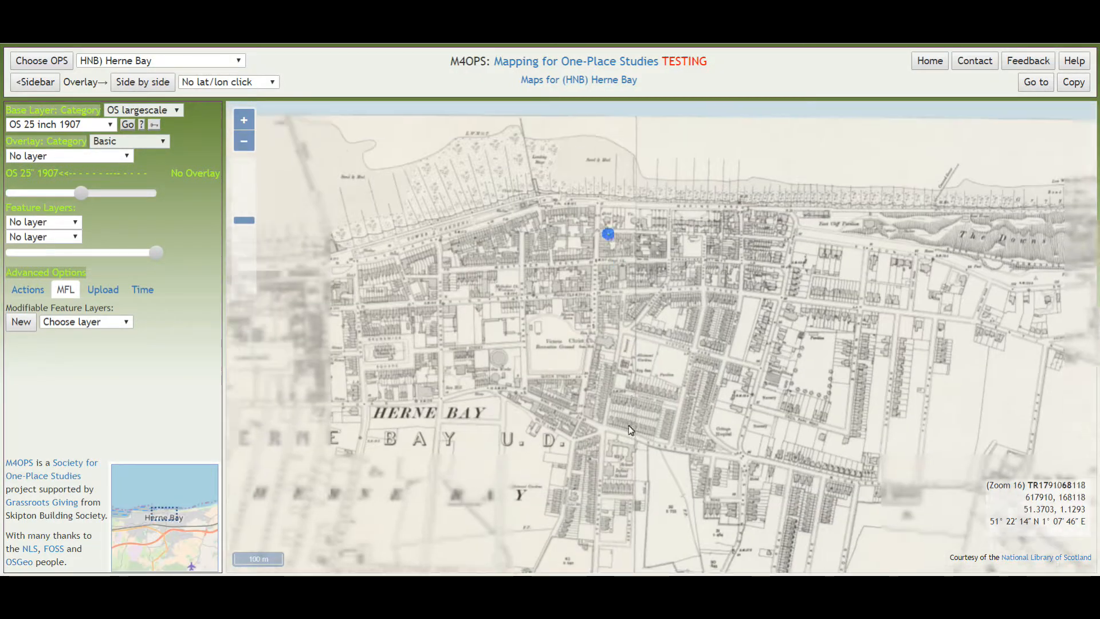
left_click_drag(629, 426, 631, 411)
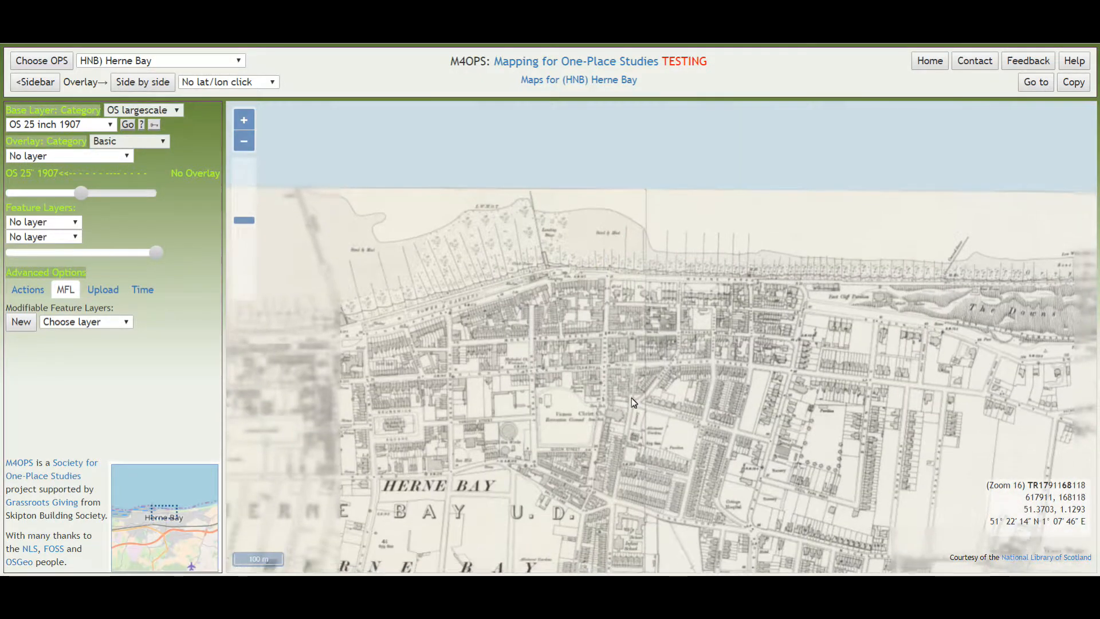
scroll(628, 356, "up", 1)
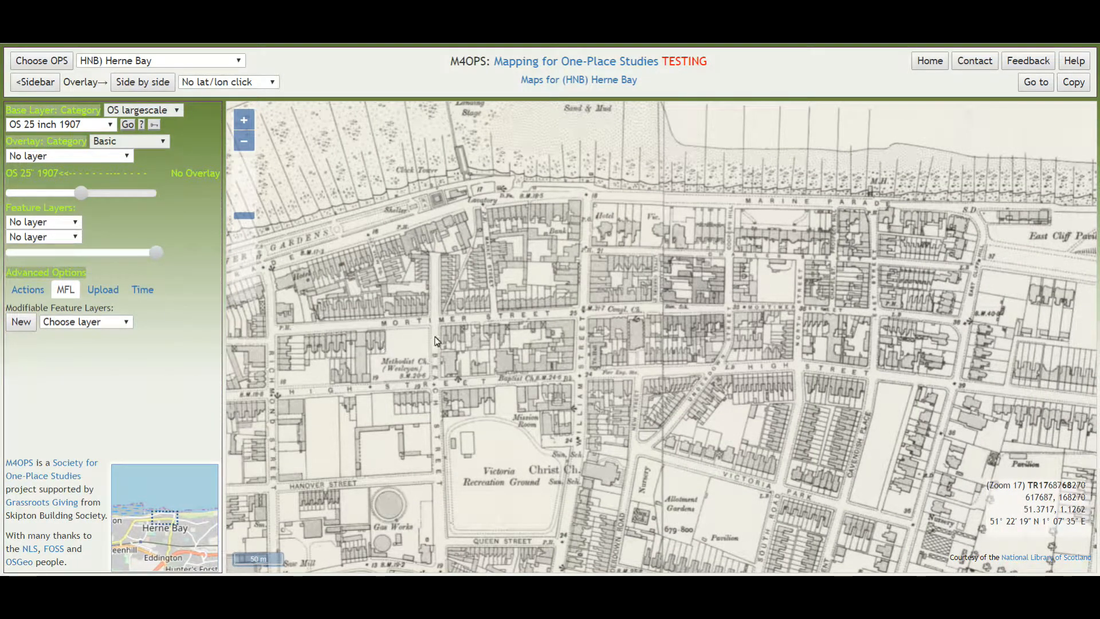
scroll(556, 321, "up", 1)
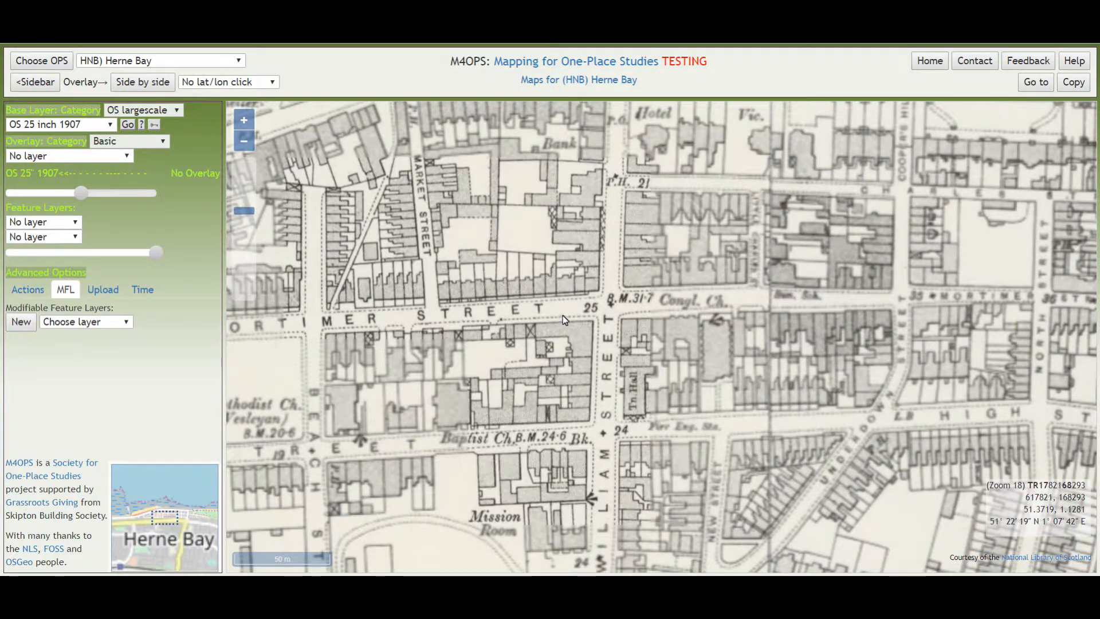
scroll(529, 302, "down", 1)
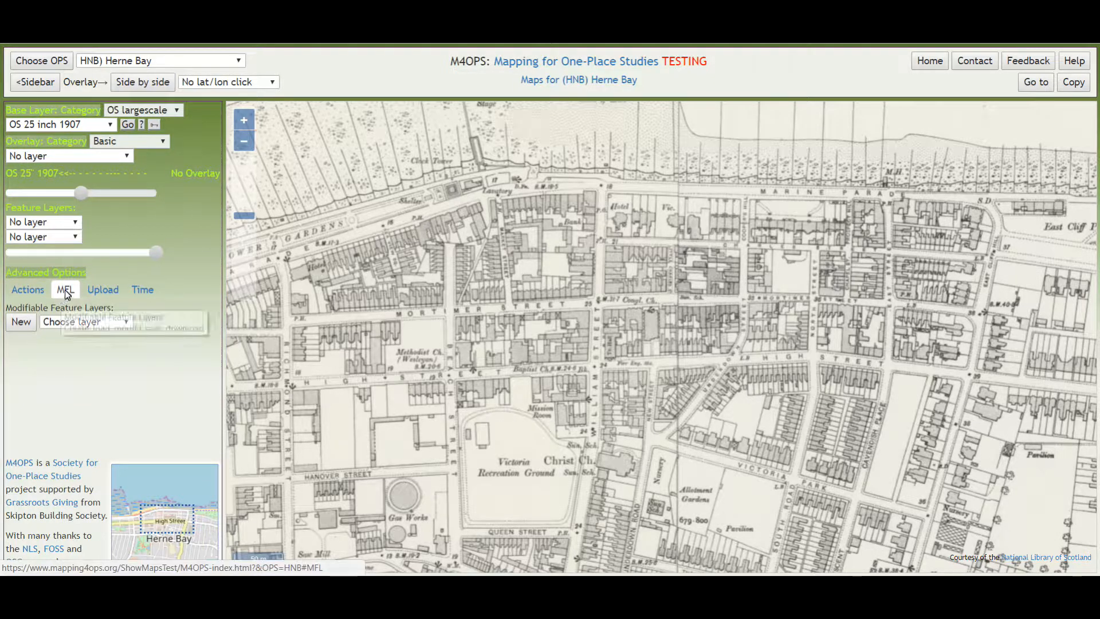
- Load the existing AllFeatures modifiable feature layer onto the map
left_click(32, 292)
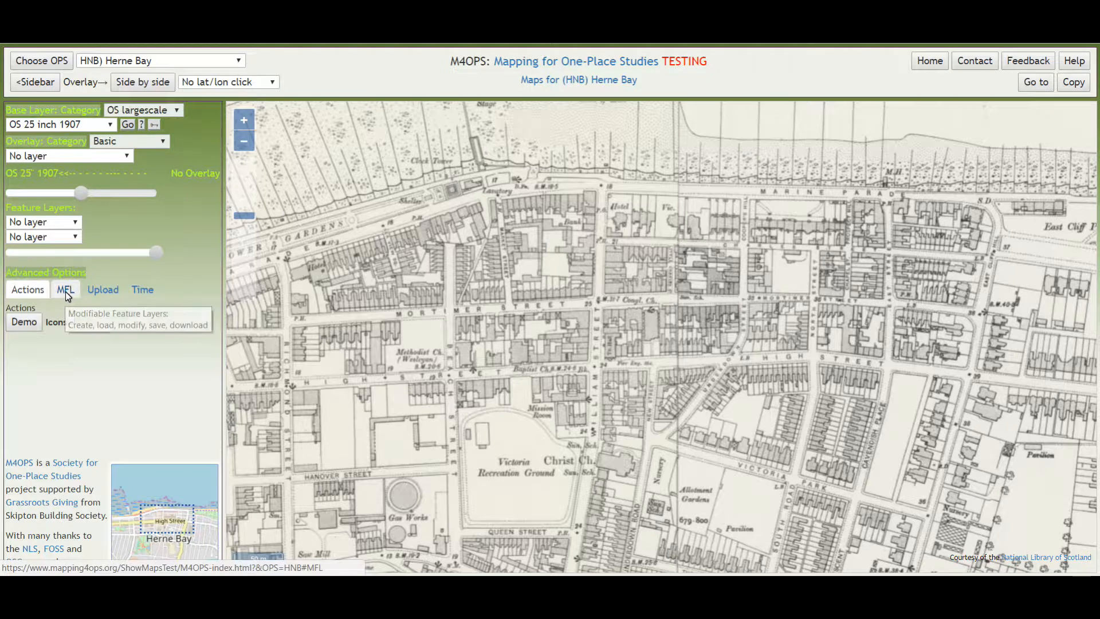
left_click(65, 291)
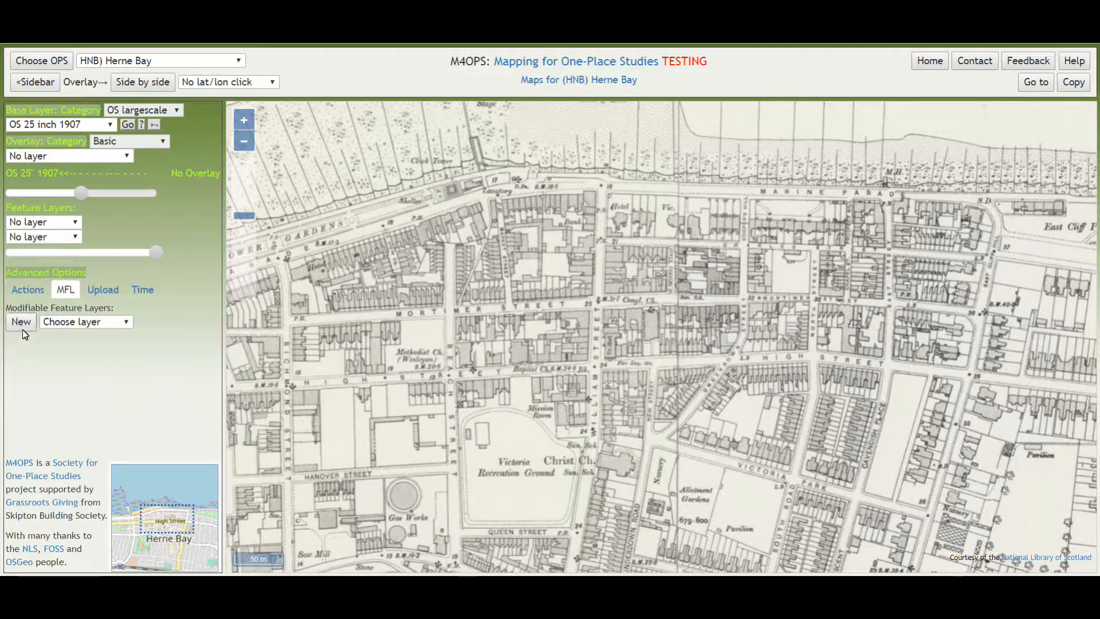
left_click(101, 324)
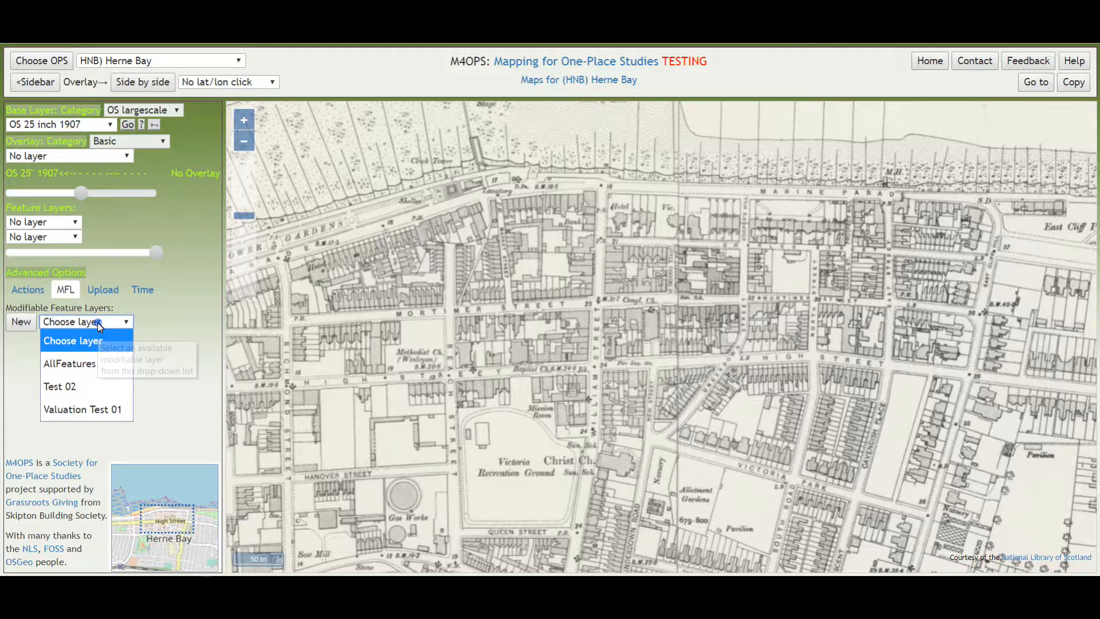
left_click(87, 366)
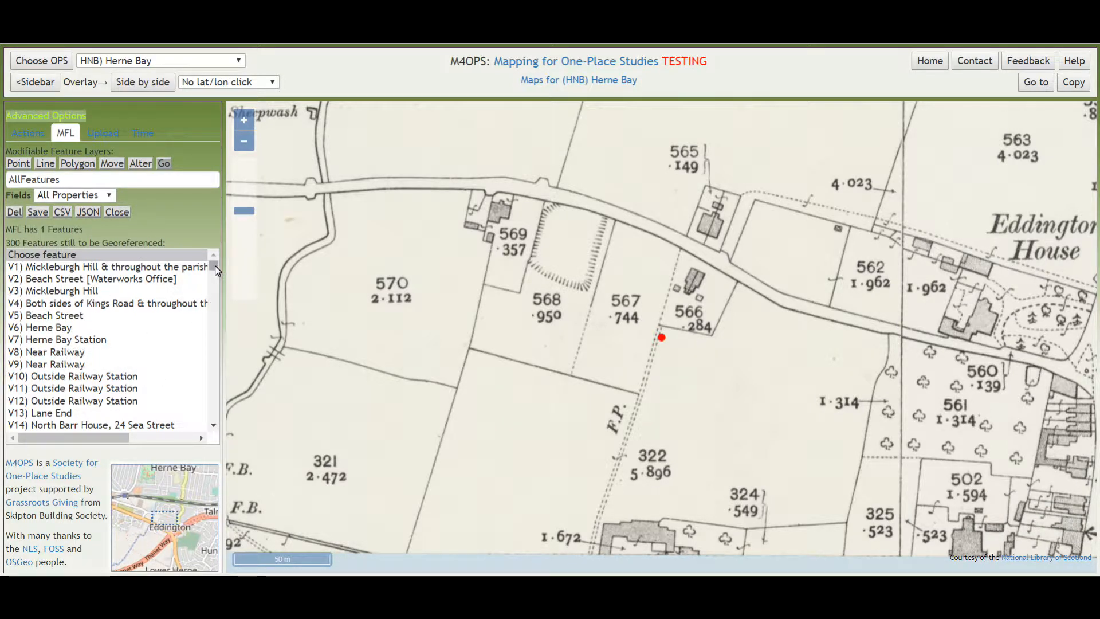
- Set the displayed fields of the AllFeatures layer to 1910 Valuation
mouse_move(217, 269)
left_mouse_down()
mouse_move(218, 383)
mouse_move(222, 259)
left_mouse_up()
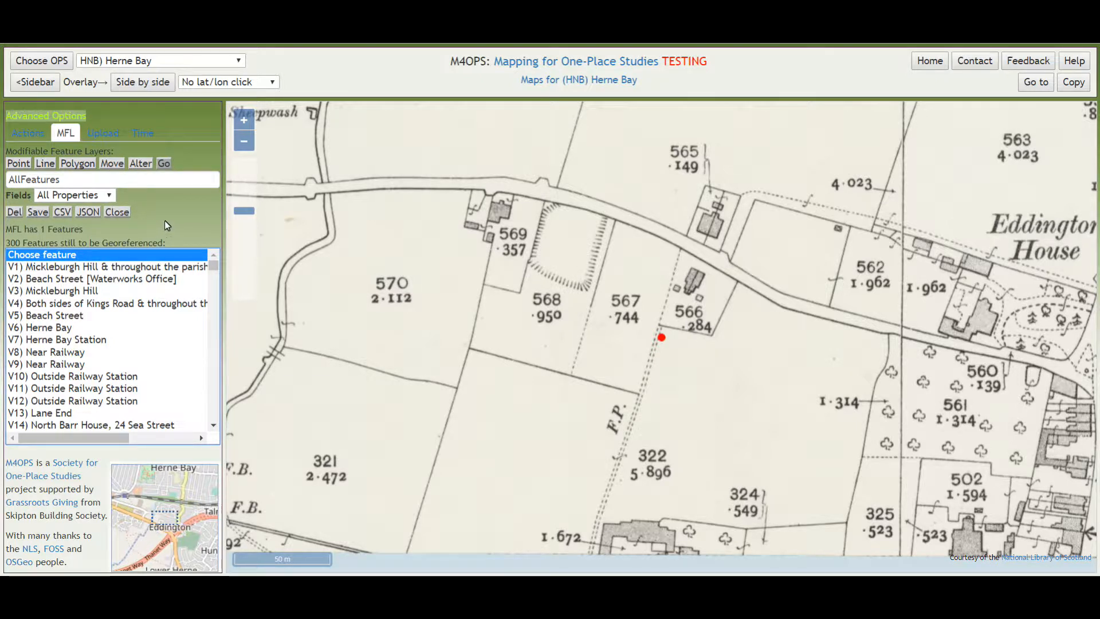
left_click(106, 195)
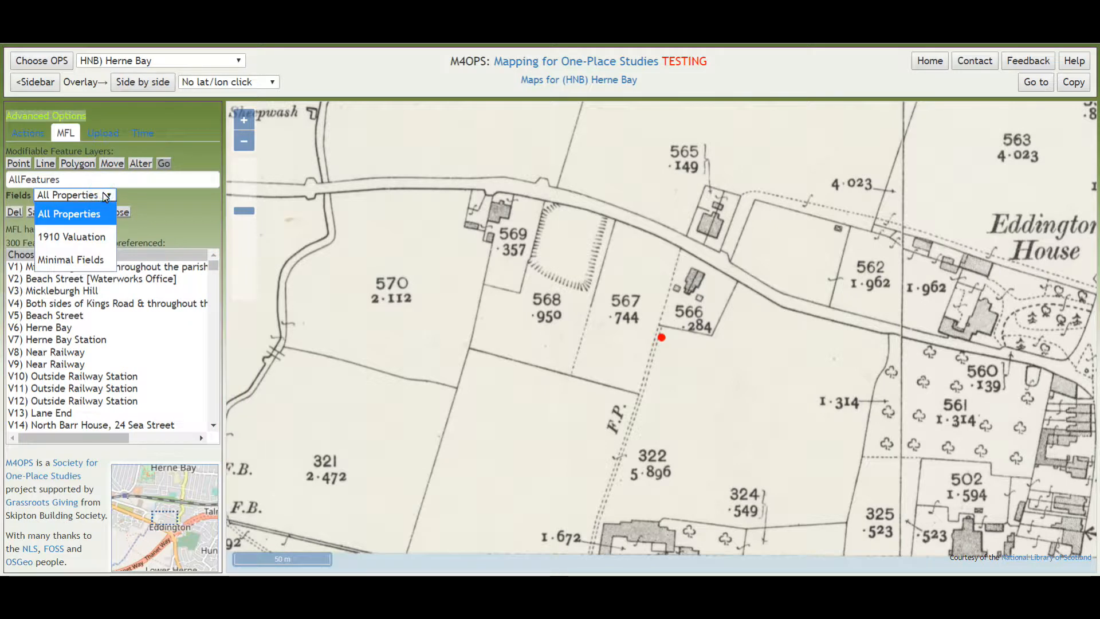
left_click(92, 235)
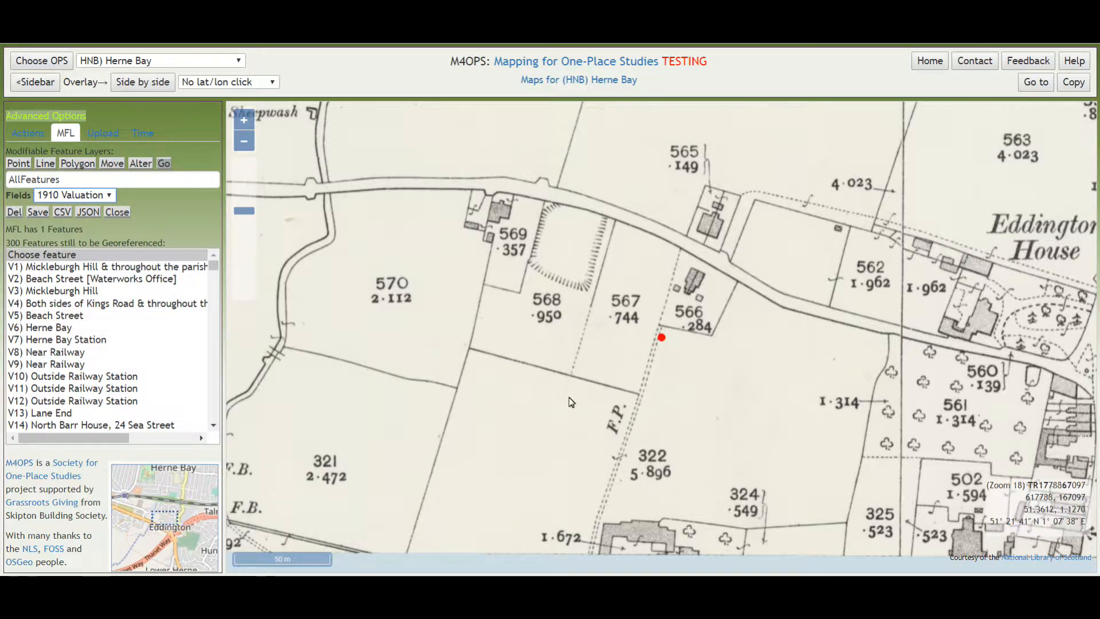
left_click(661, 338)
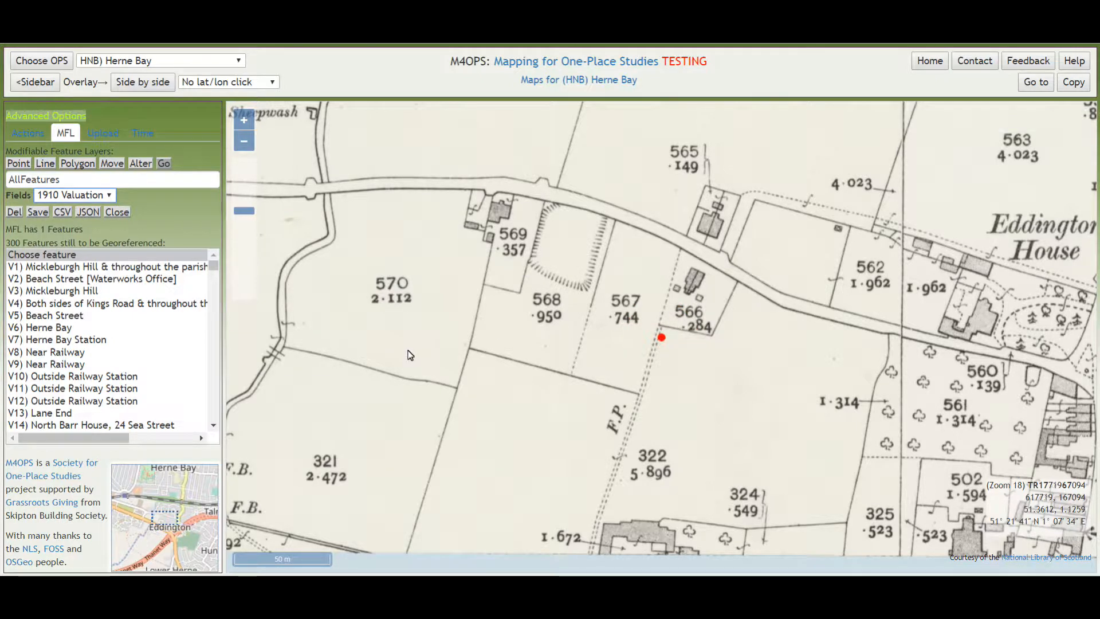
- Georeference the feature V5) Beach Street as a point on the seafront buildings at the north end of Beach Street and save it
left_click(72, 319)
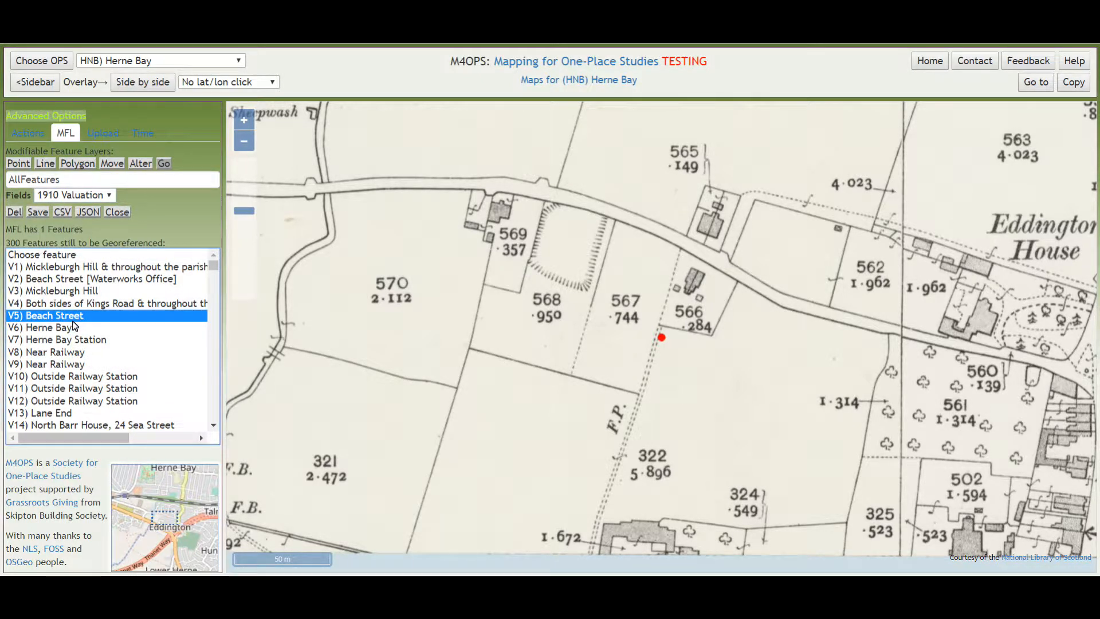
left_click(18, 165)
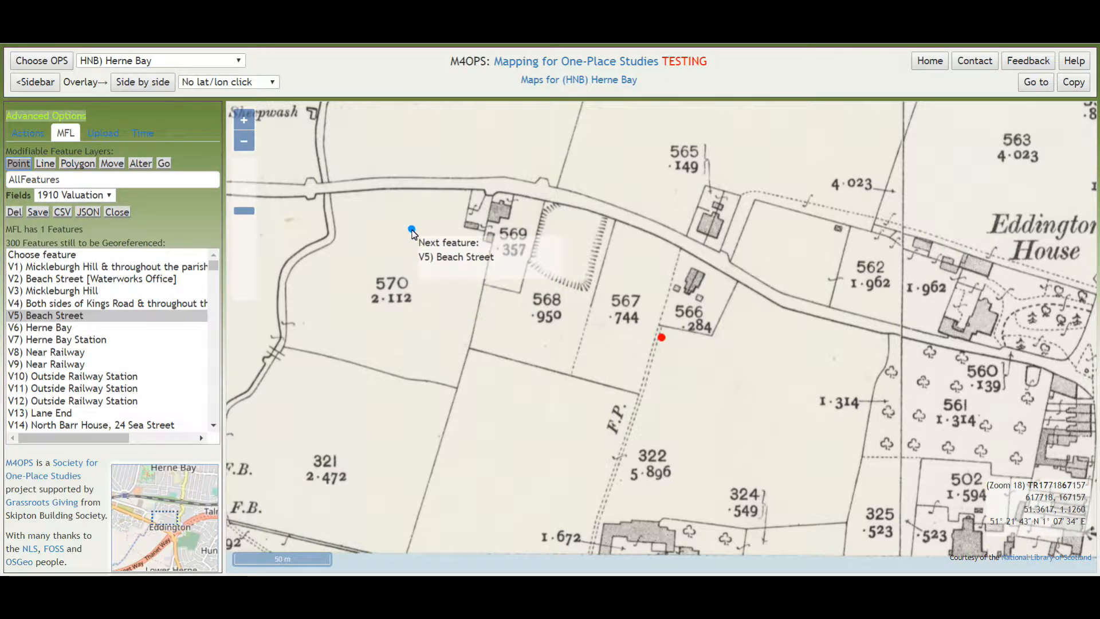
scroll(511, 239, "down", 3)
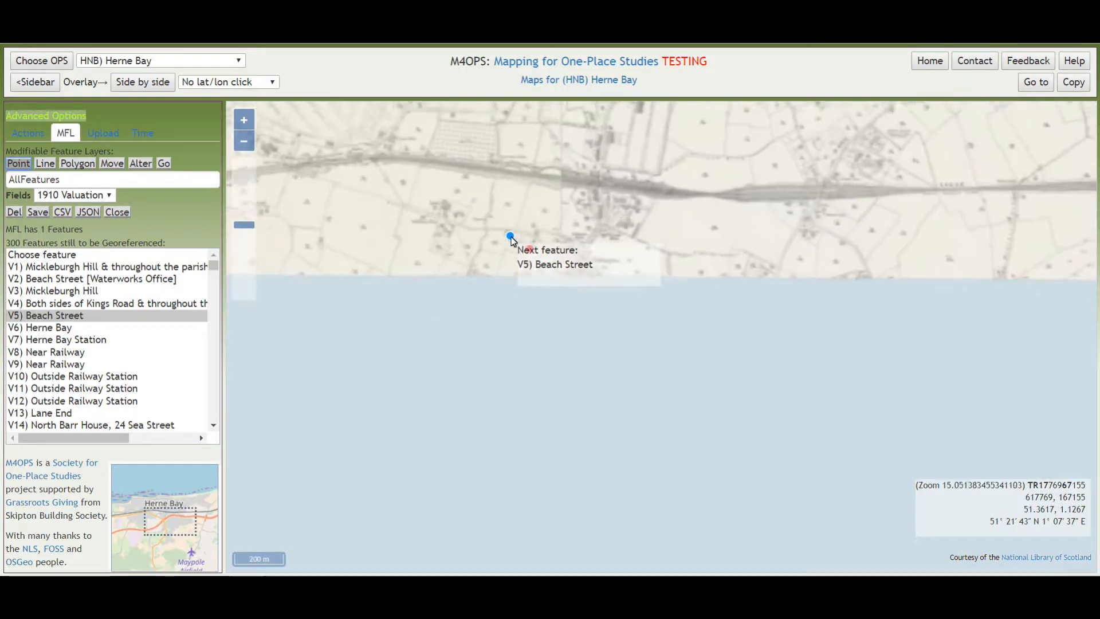
left_click_drag(533, 180, 564, 399)
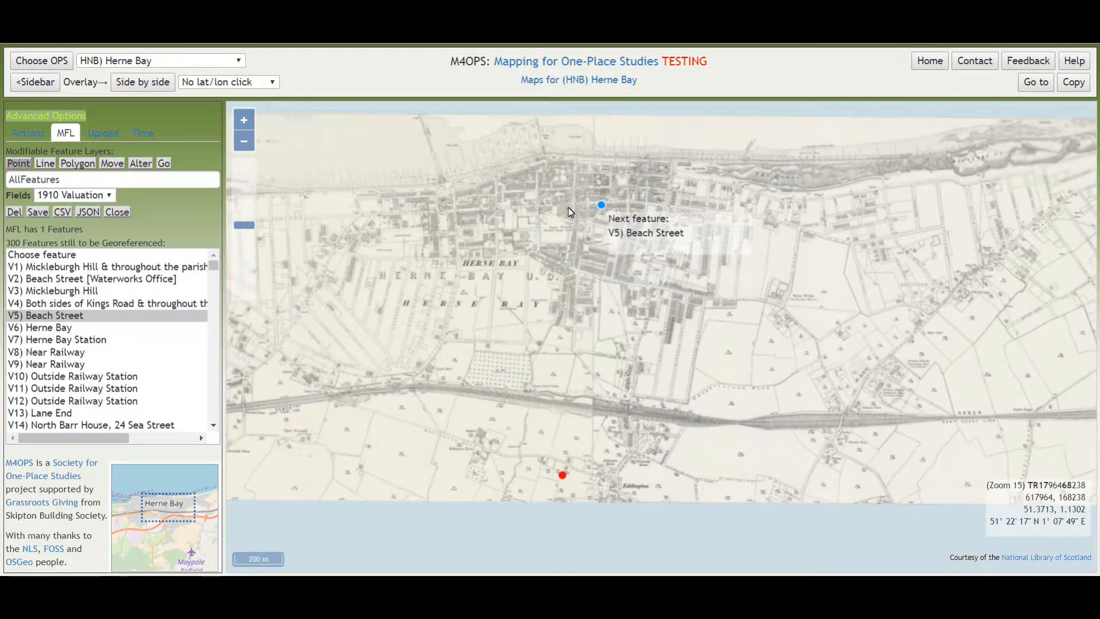
scroll(535, 209, "up", 2)
left_click_drag(530, 186, 535, 283)
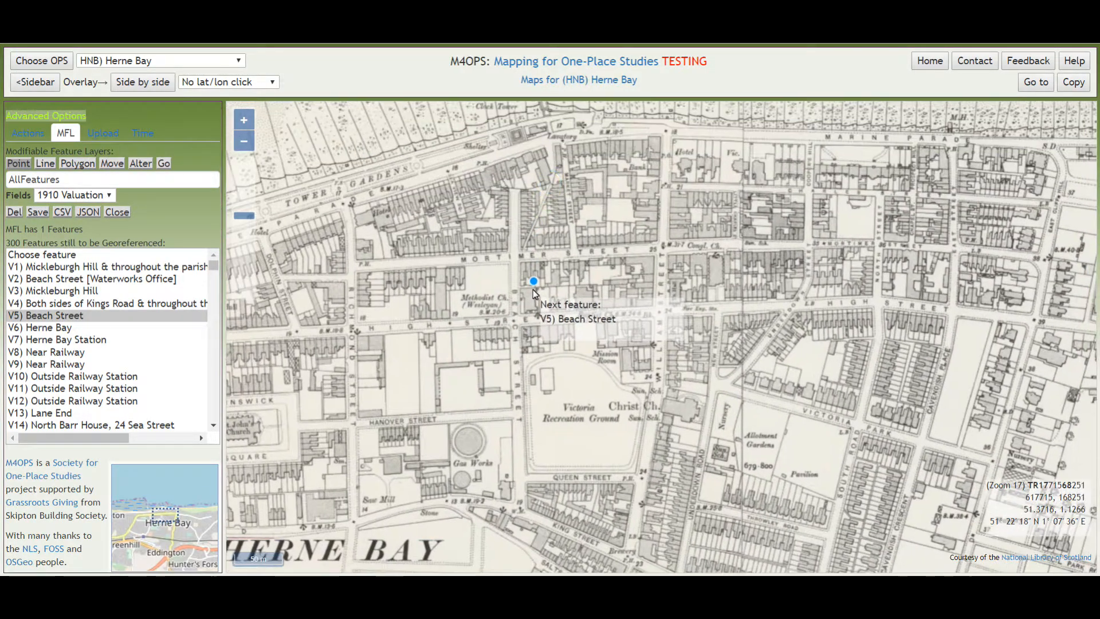
scroll(581, 197, "up", 1)
left_click_drag(493, 197, 523, 227)
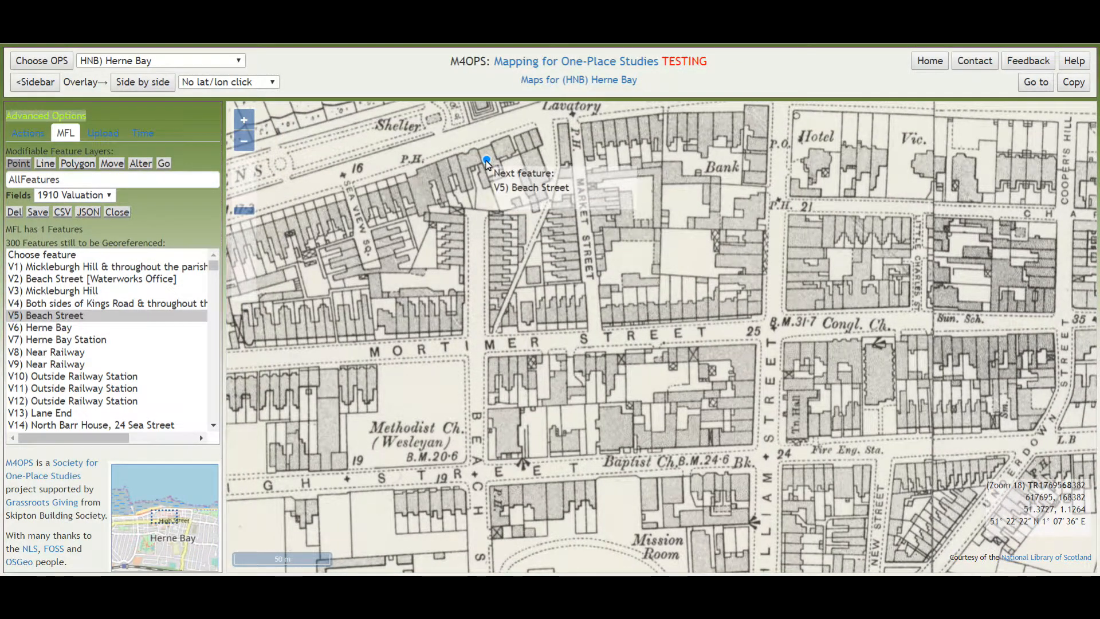
left_click(489, 162)
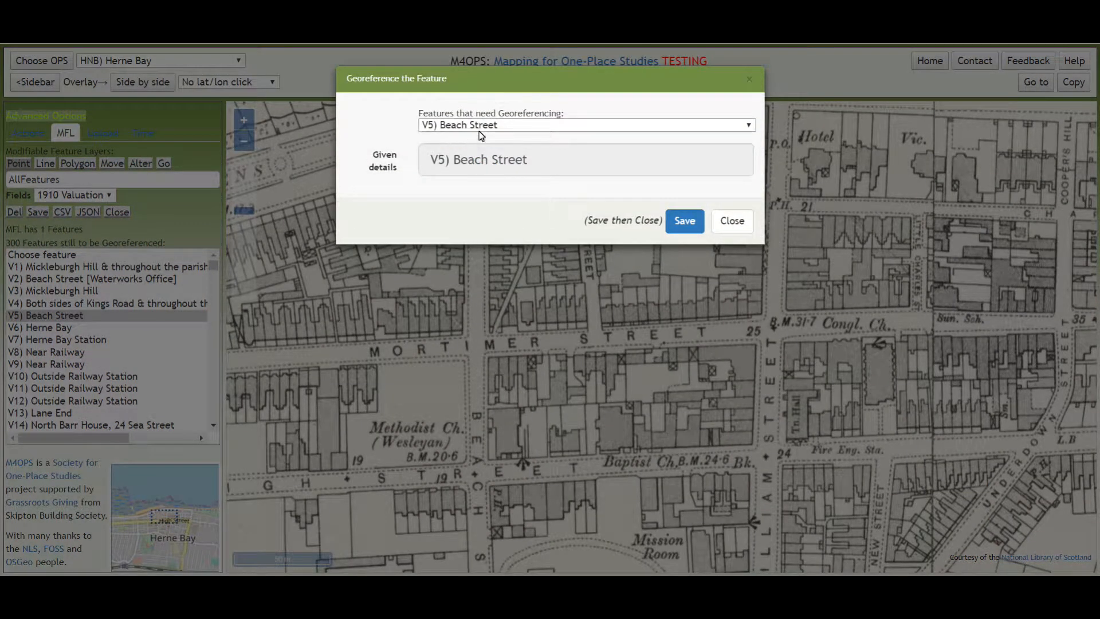
left_click(685, 224)
left_click(736, 224)
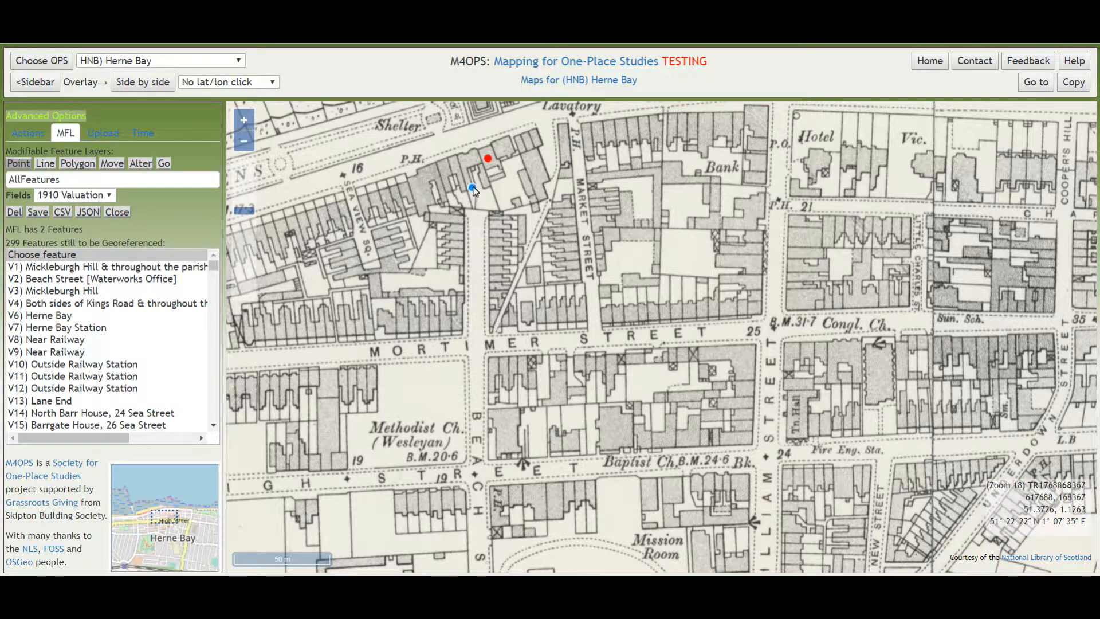
left_click(489, 164)
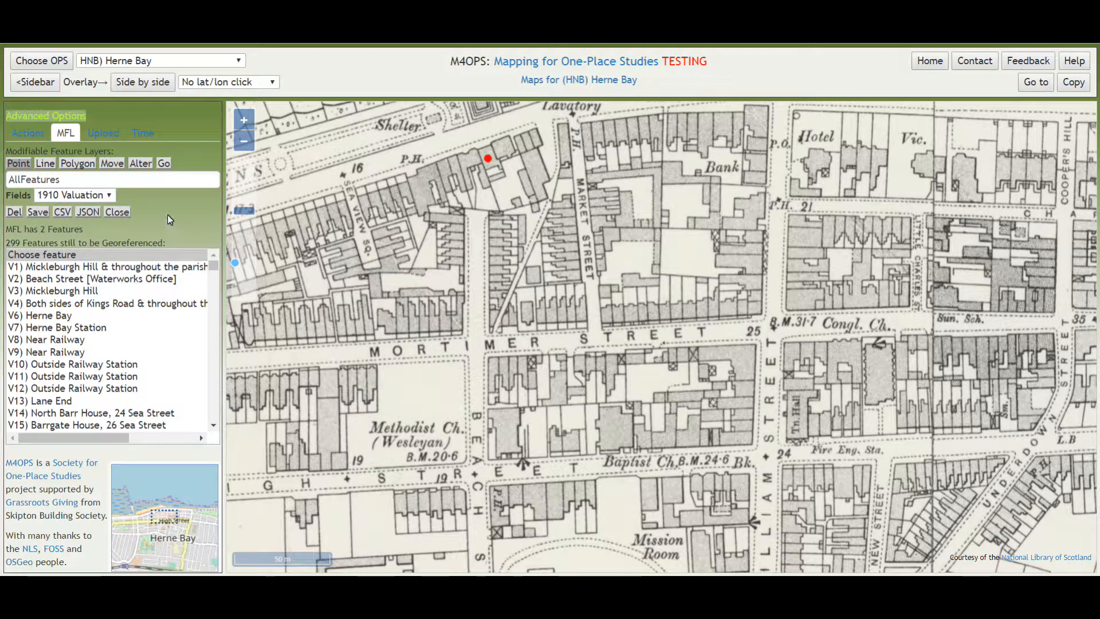
- Delete the Herne Bay OPS - centre point from the layer and fit the map to the remaining Beach Street point
left_click(165, 165)
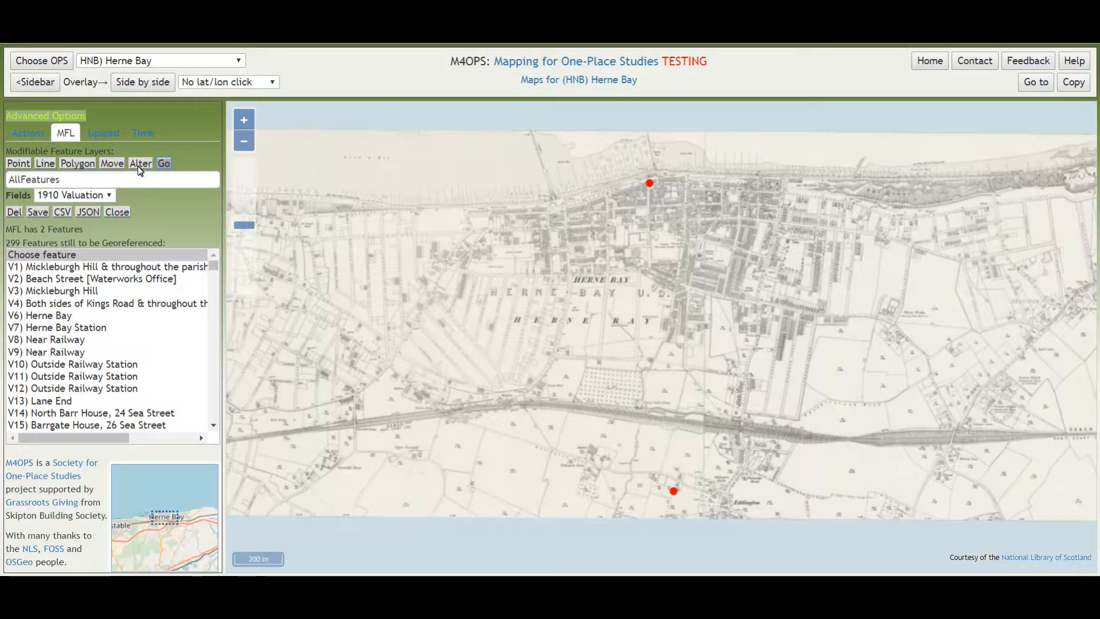
left_click(142, 164)
left_click(673, 493)
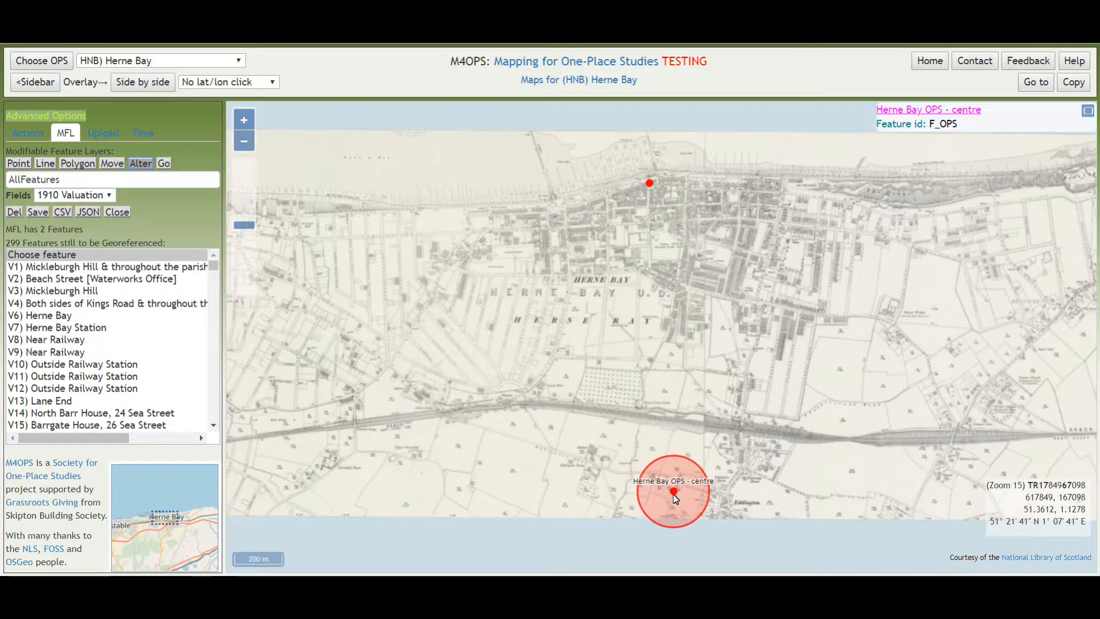
left_click(674, 492)
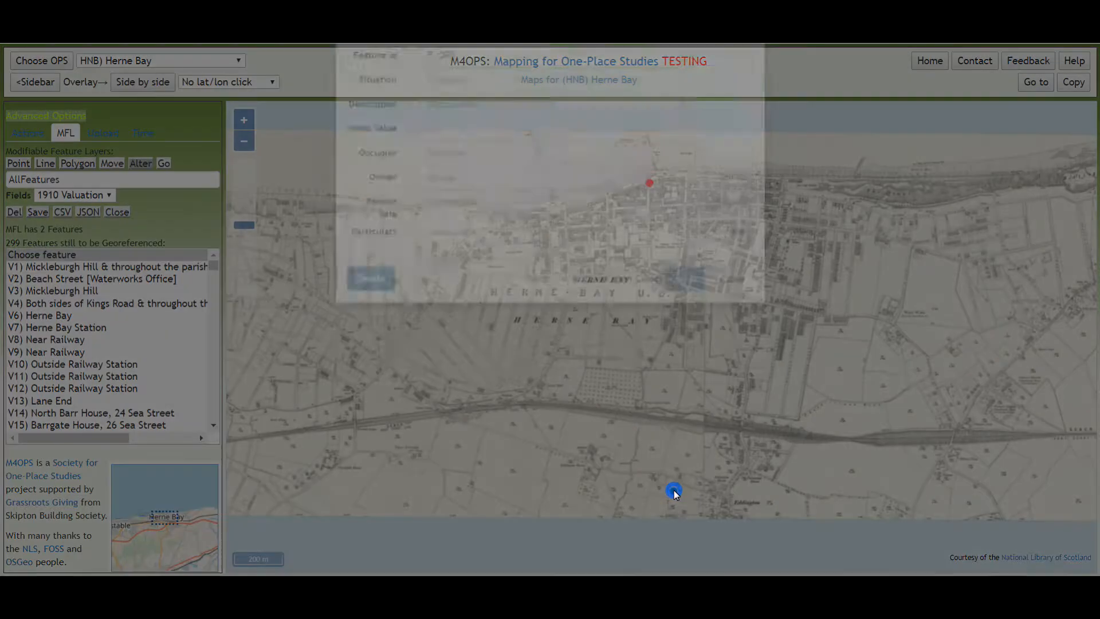
left_click(379, 342)
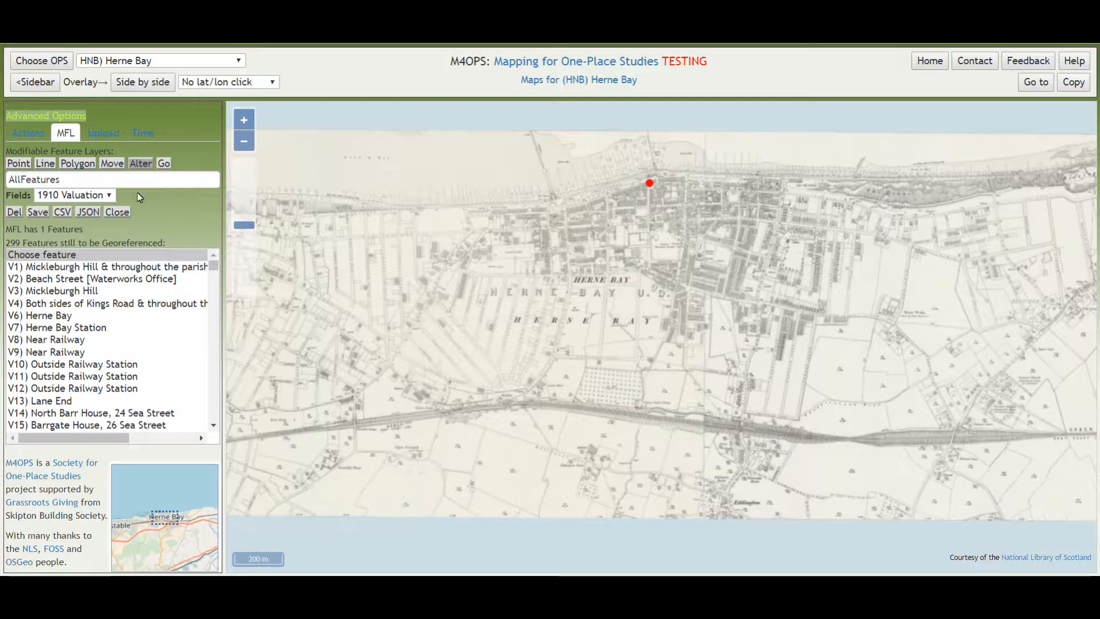
left_click(163, 163)
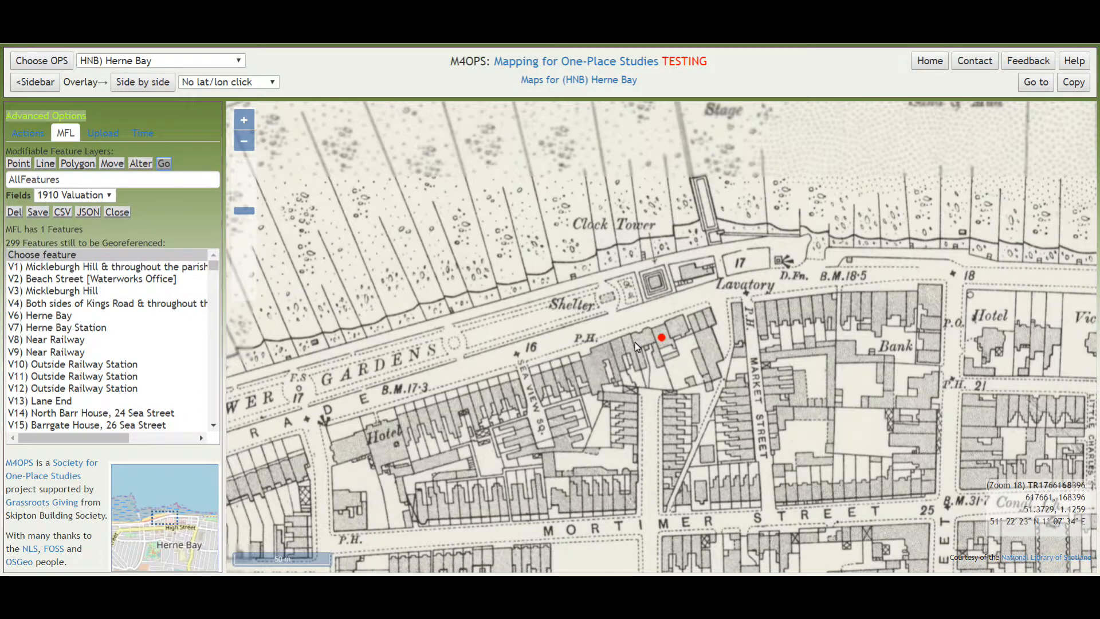
mouse_move(665, 341)
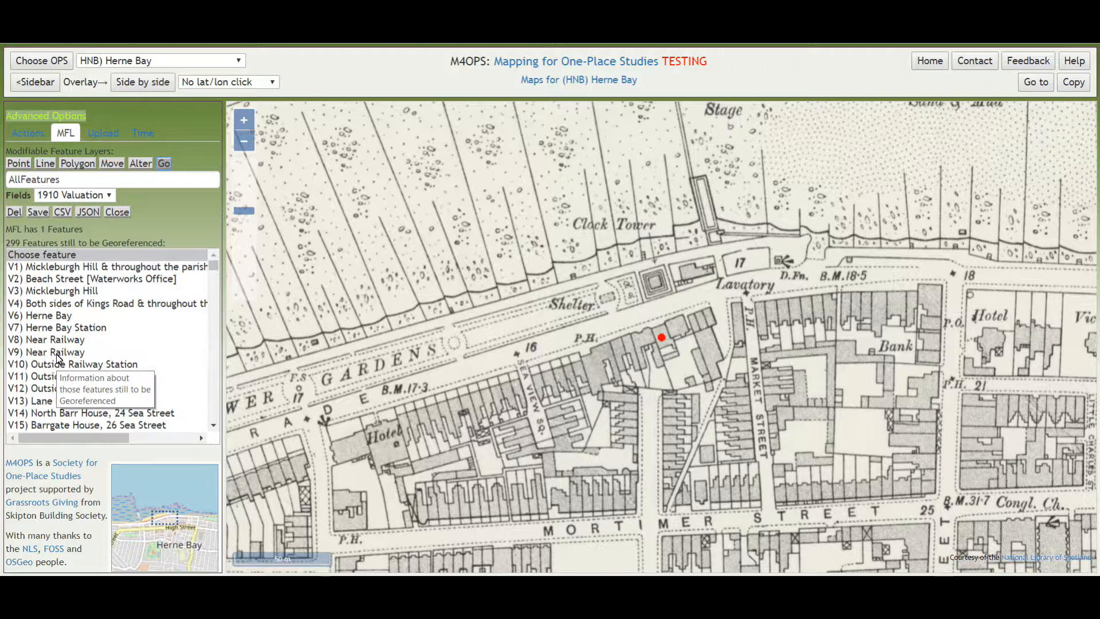
- Draw a four-cornered polygon for V7) Herne Bay Station around the building just north of the railway, west of the road bridge
left_click(65, 328)
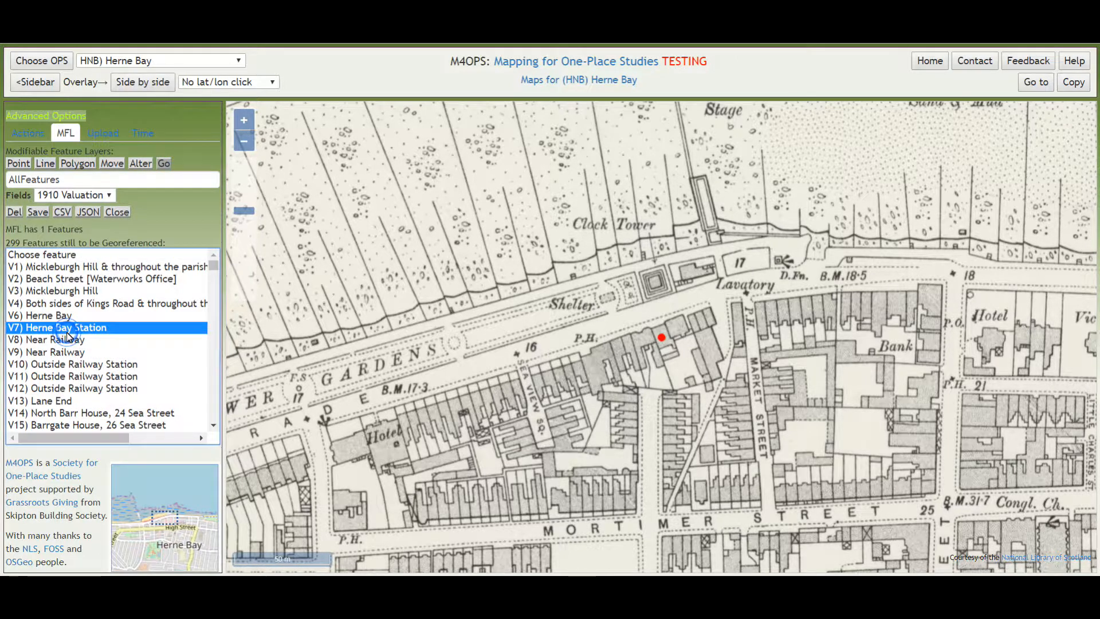
left_click(71, 168)
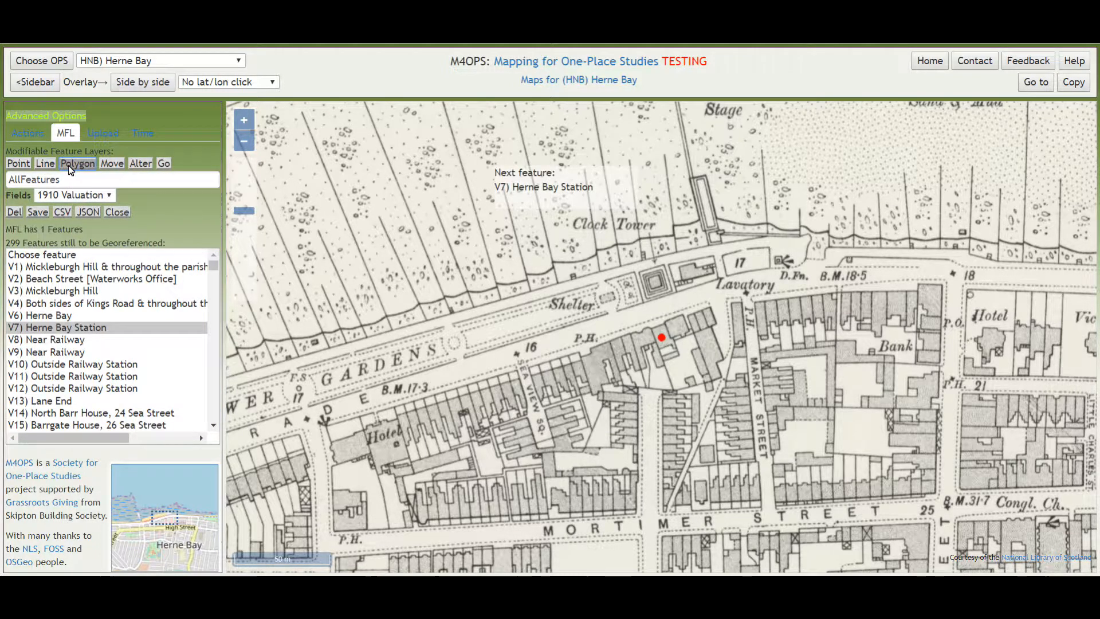
scroll(676, 400, "down", 1)
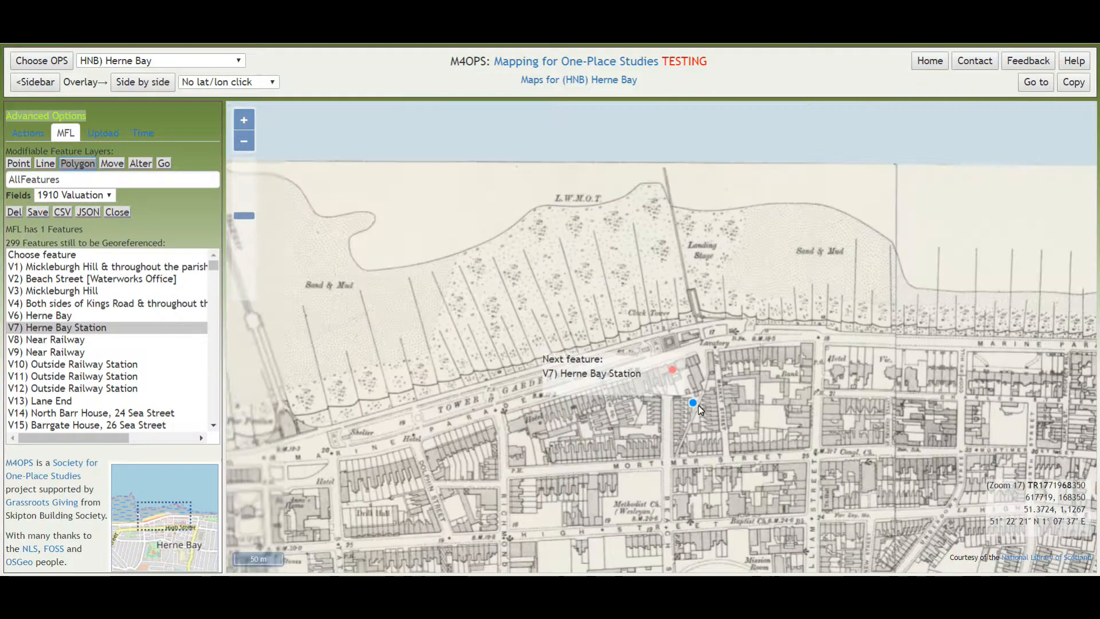
left_click_drag(797, 477, 682, 246)
left_click_drag(668, 464, 638, 233)
left_click_drag(693, 441, 647, 170)
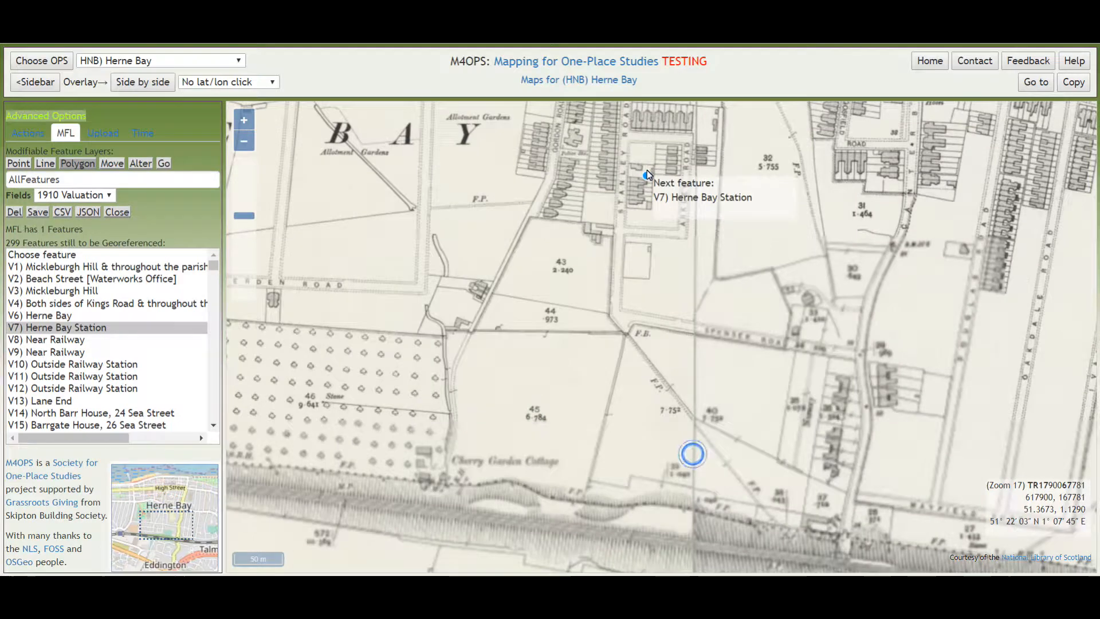
left_click_drag(871, 480, 315, 325)
left_click_drag(827, 355, 552, 349)
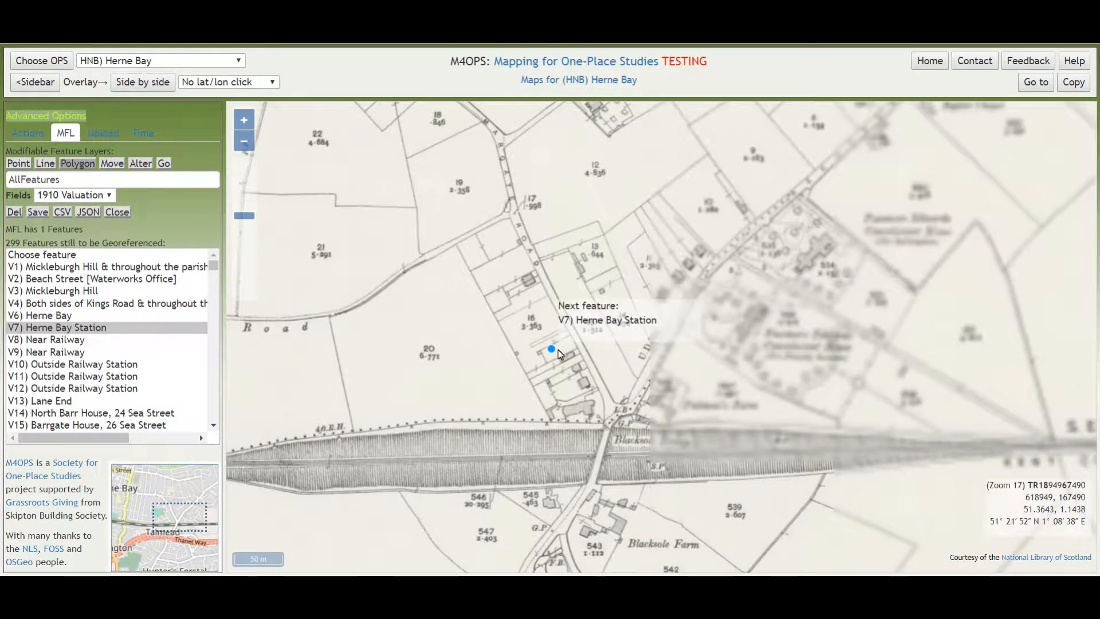
scroll(561, 356, "down", 2)
mouse_move(444, 291)
left_mouse_down()
mouse_move(790, 289)
mouse_move(674, 275)
left_mouse_up()
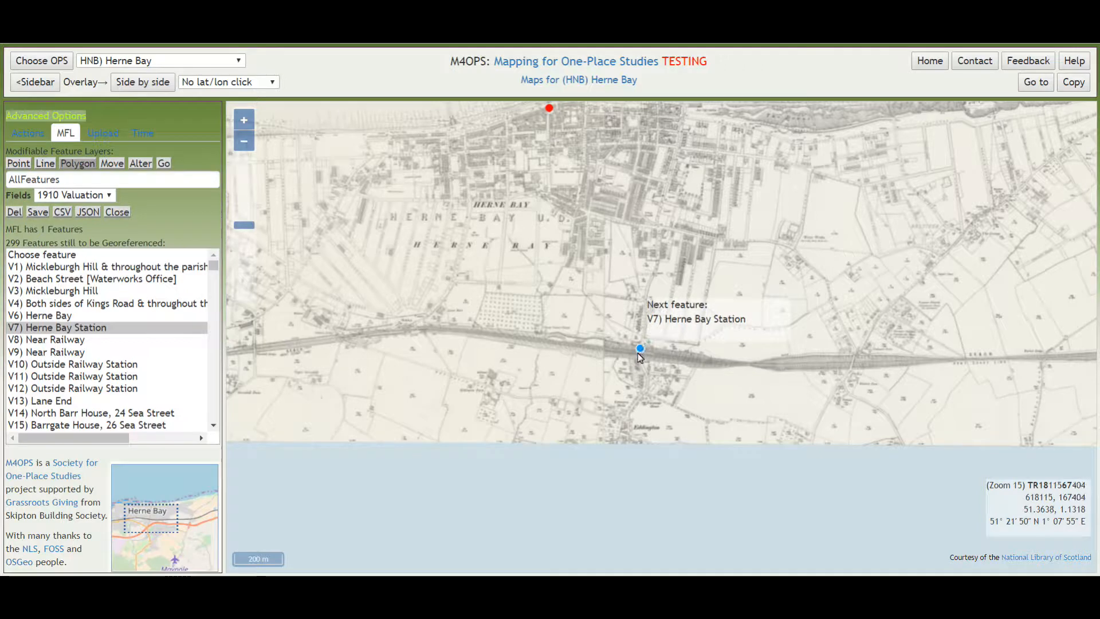
scroll(635, 361, "up", 2)
scroll(637, 358, "up", 3)
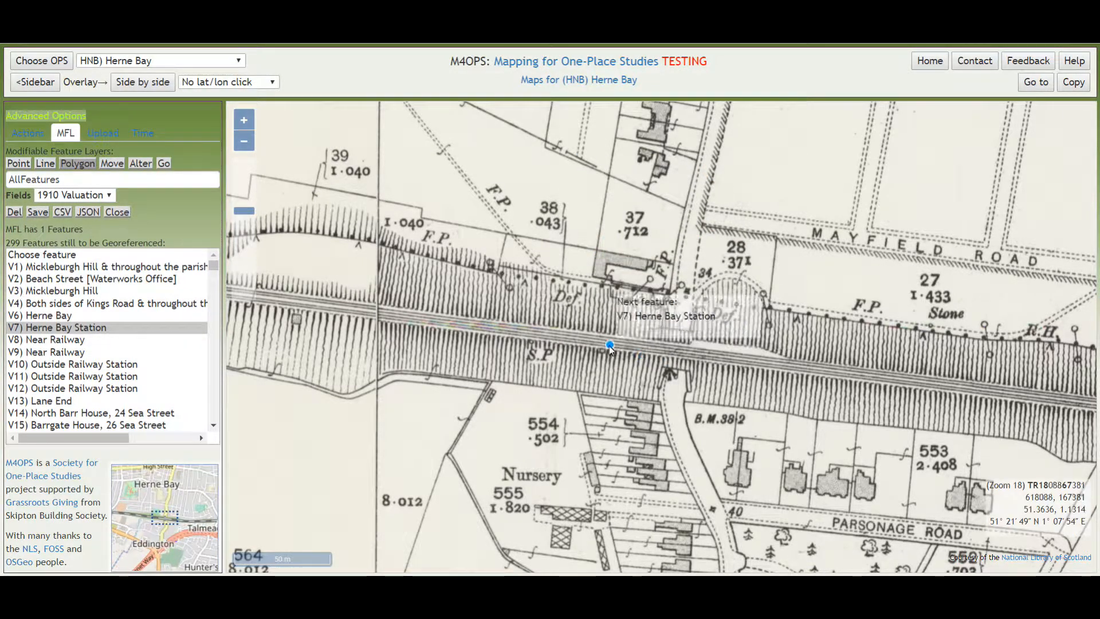
left_click(596, 251)
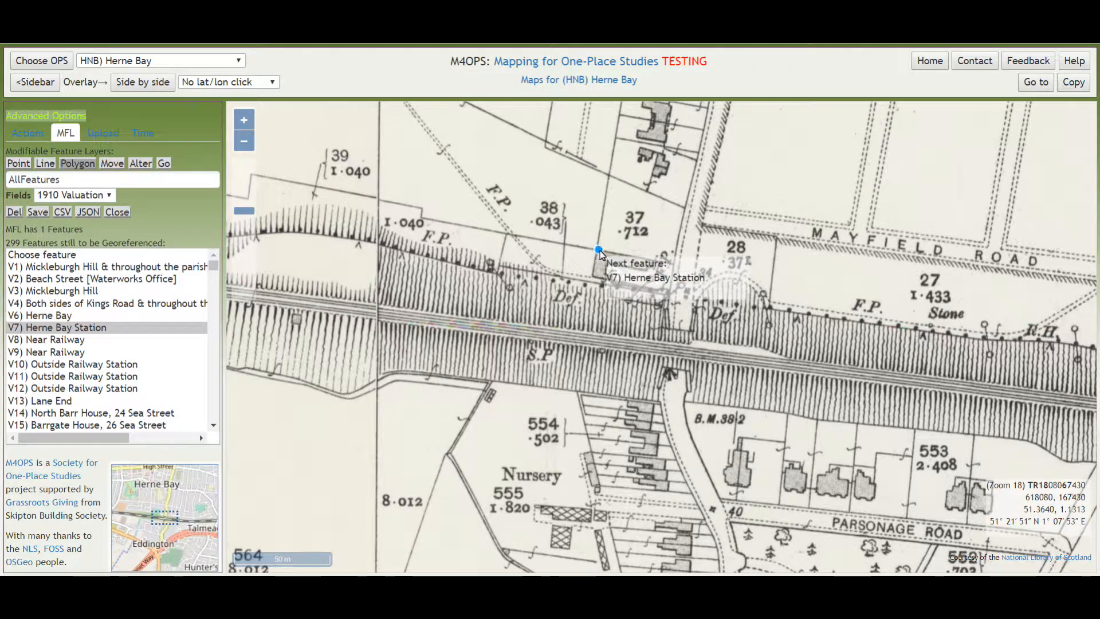
left_click(671, 260)
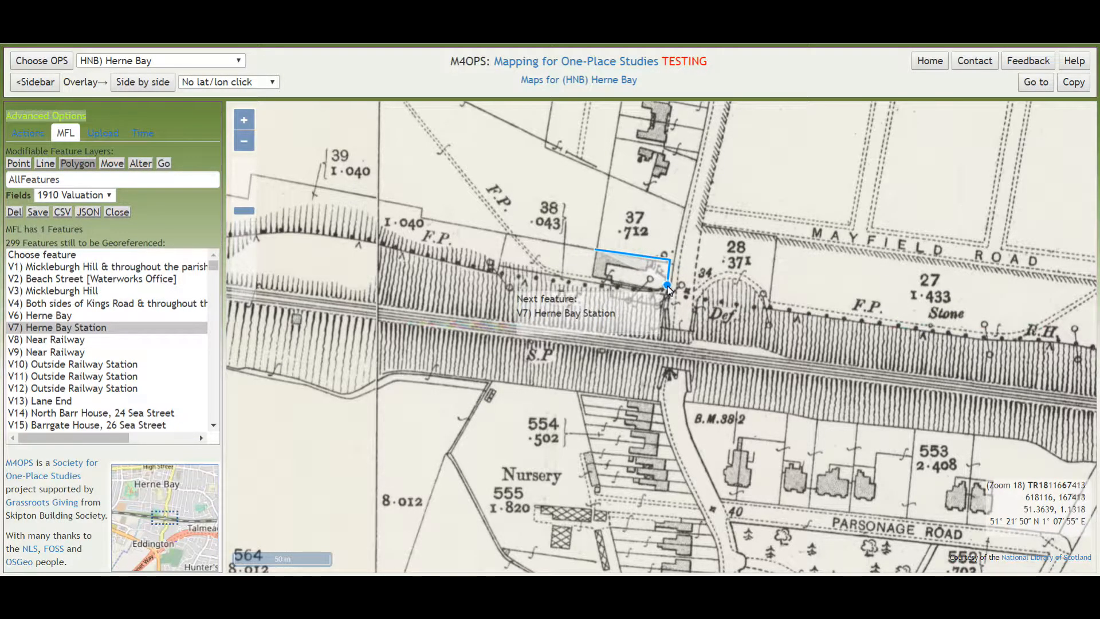
left_click(667, 285)
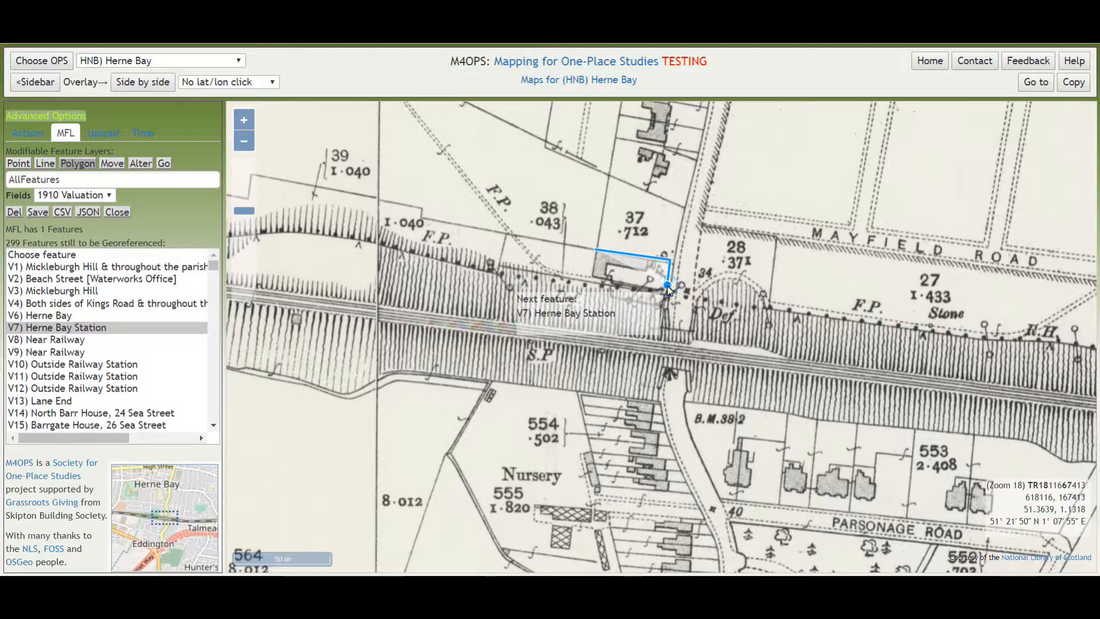
left_click(594, 277)
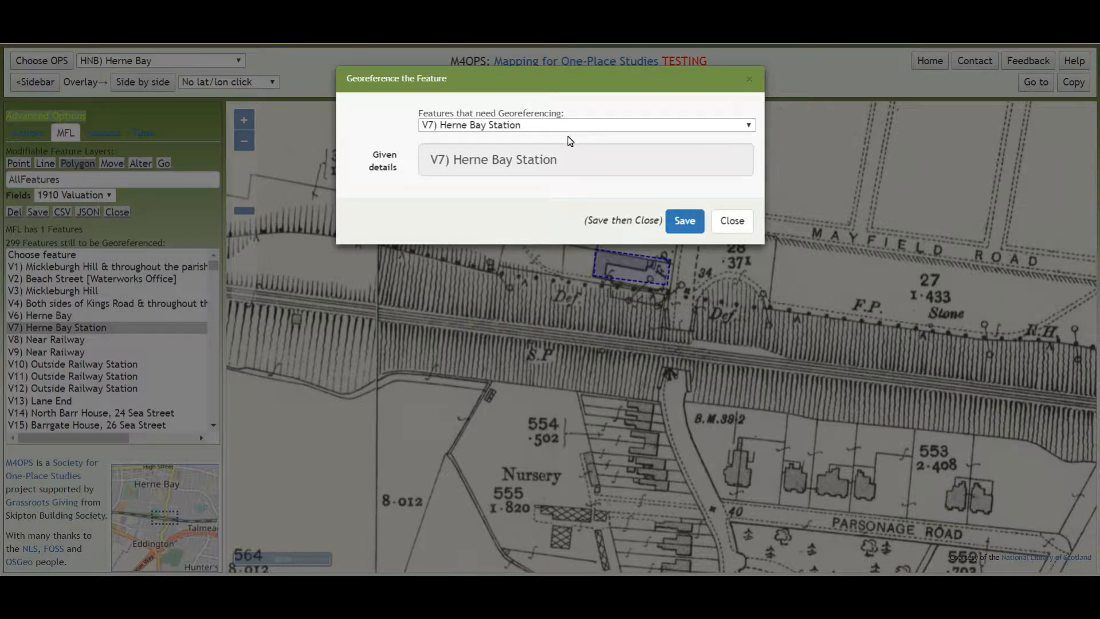
- Save the polygon as V7) Herne Bay Station and view its valuation details on the map
left_click(692, 228)
left_click(736, 223)
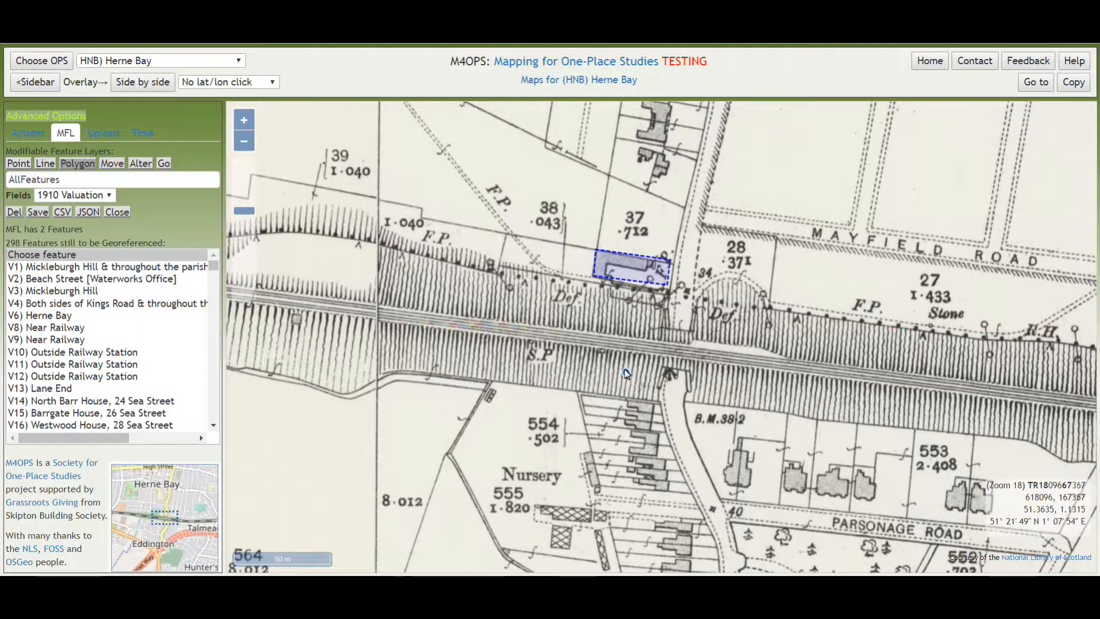
left_click(617, 272)
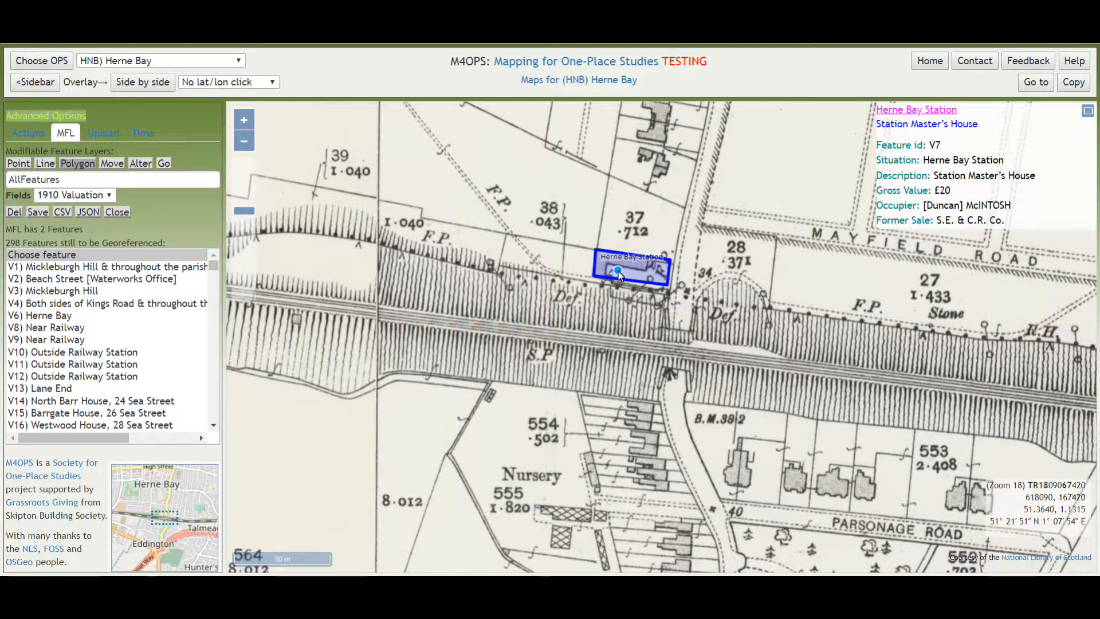
left_click(623, 349)
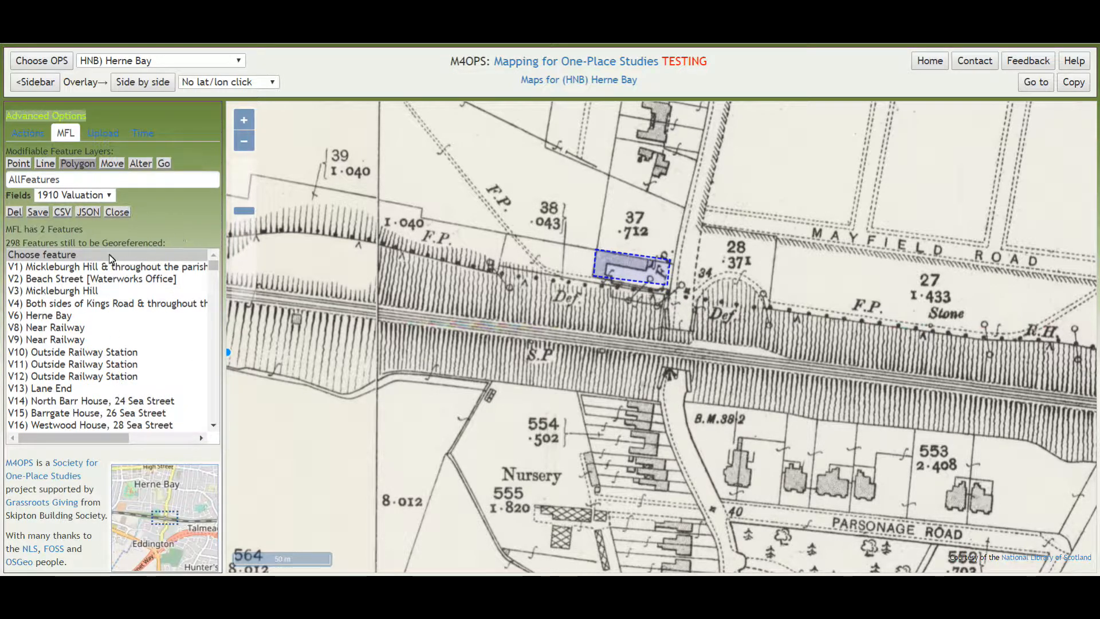
- Draw a two-segment line west of the Beach Street point, running east along a street and north up to the seafront
left_click(46, 163)
scroll(589, 240, "down", 2)
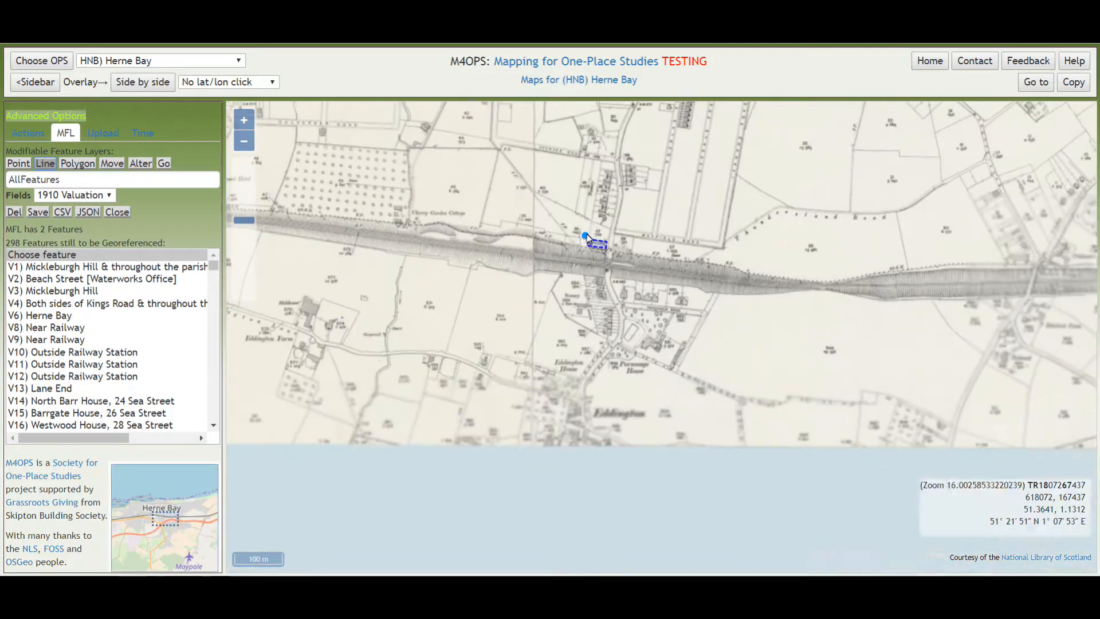
left_click_drag(535, 206, 595, 418)
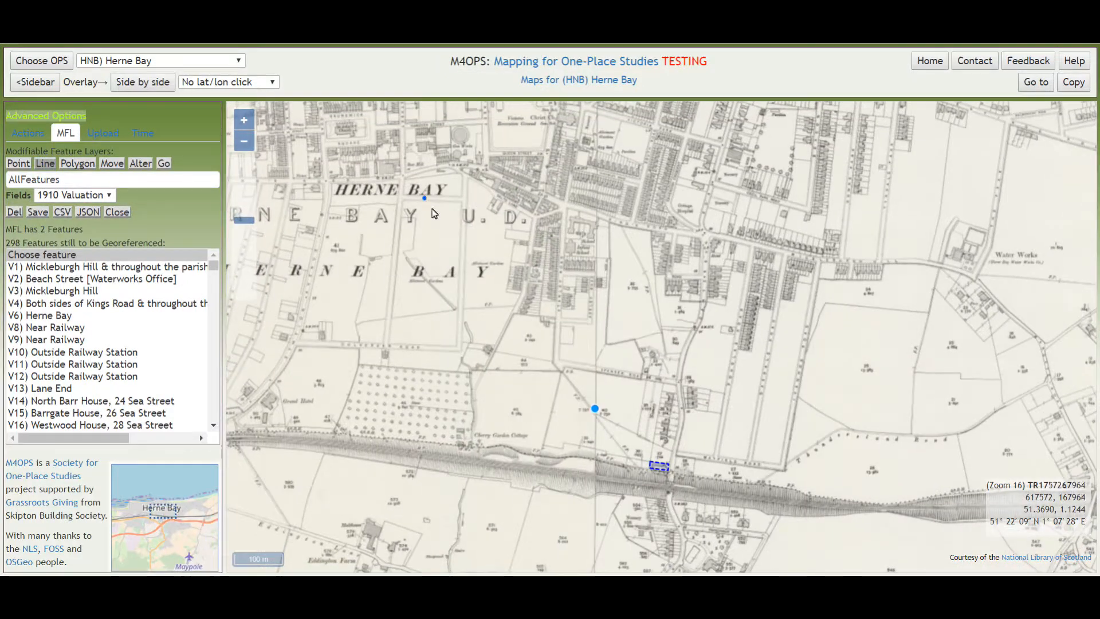
left_click_drag(431, 209, 543, 375)
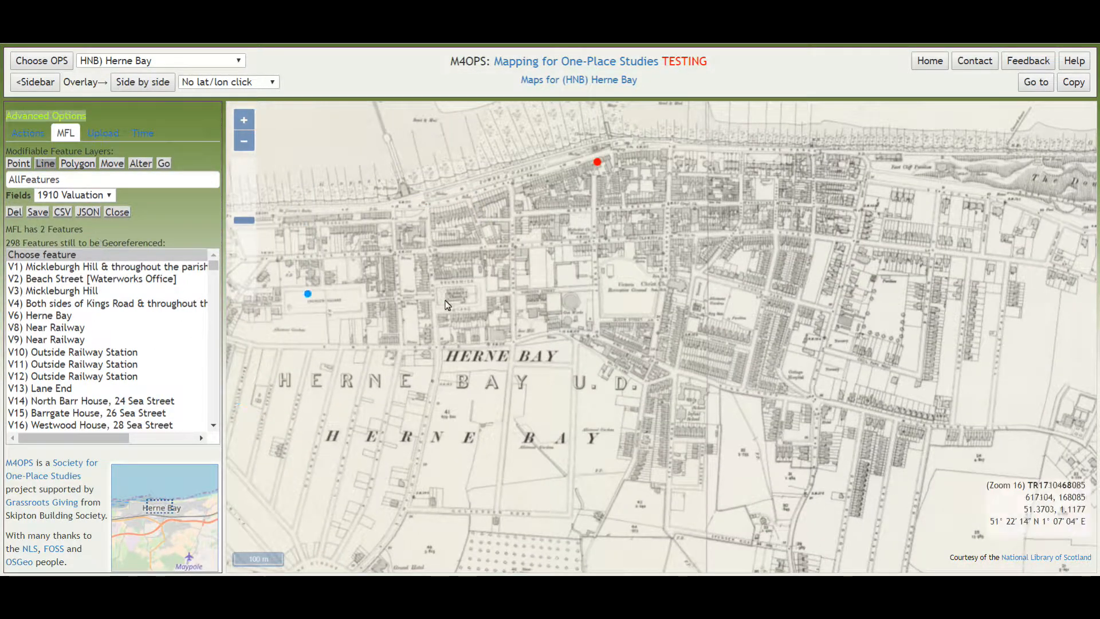
left_click(430, 252)
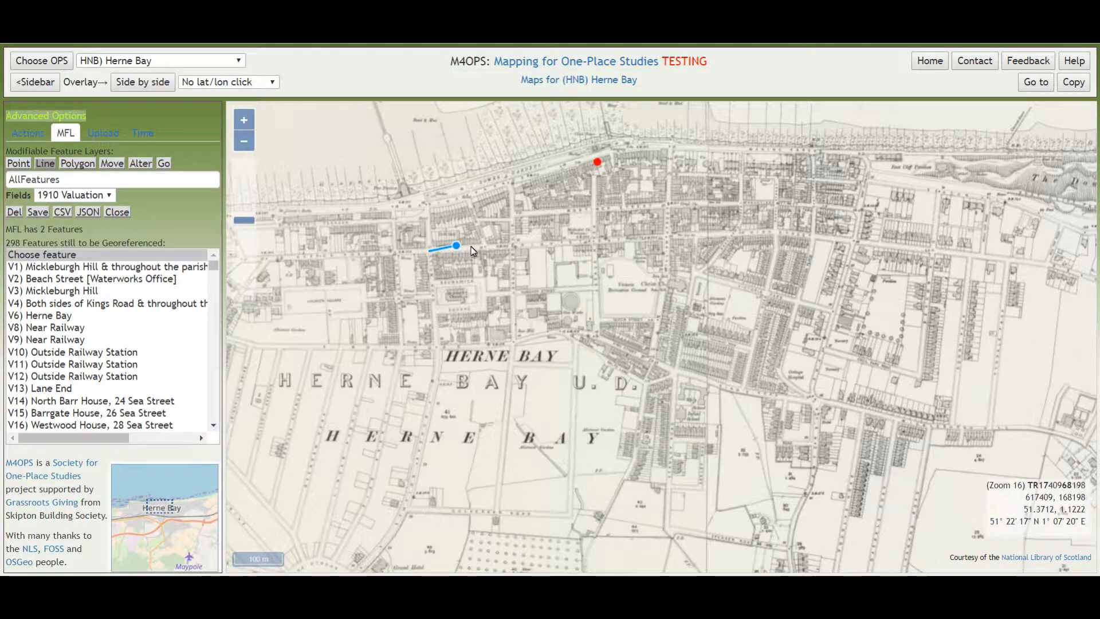
left_click(513, 249)
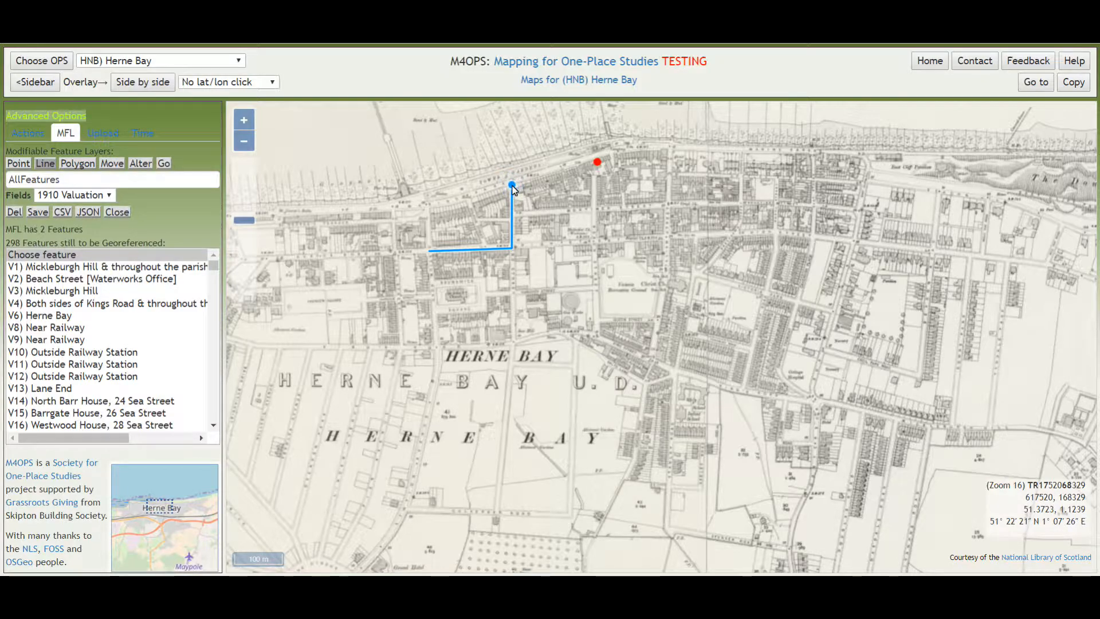
double_click(512, 185)
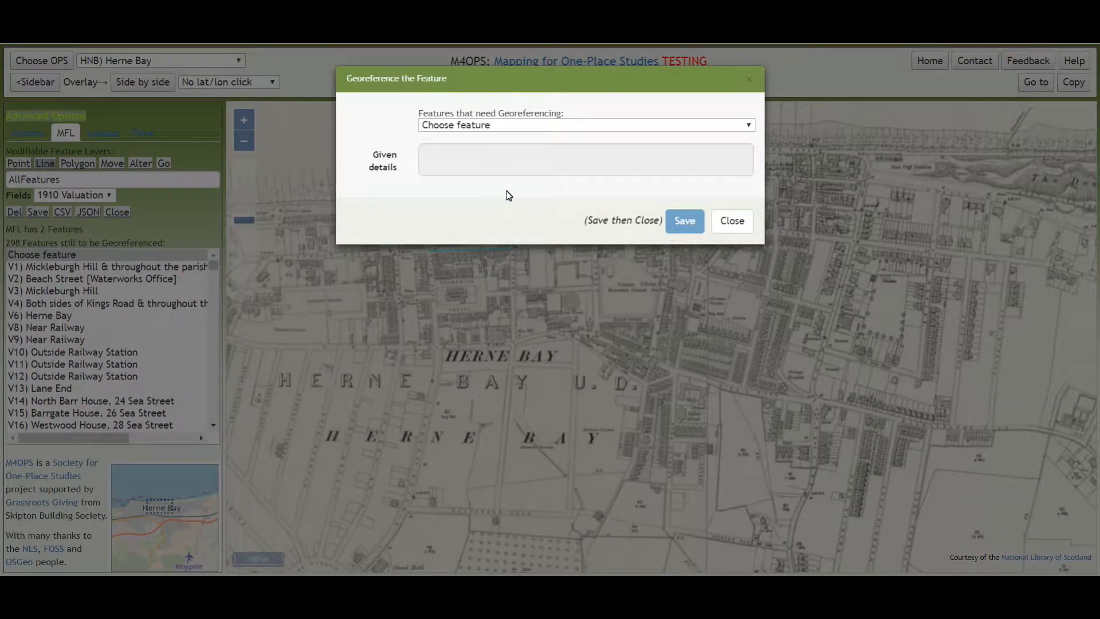
- Assign the feature V13) Lane End to the drawn line and save the georeference
left_click(514, 127)
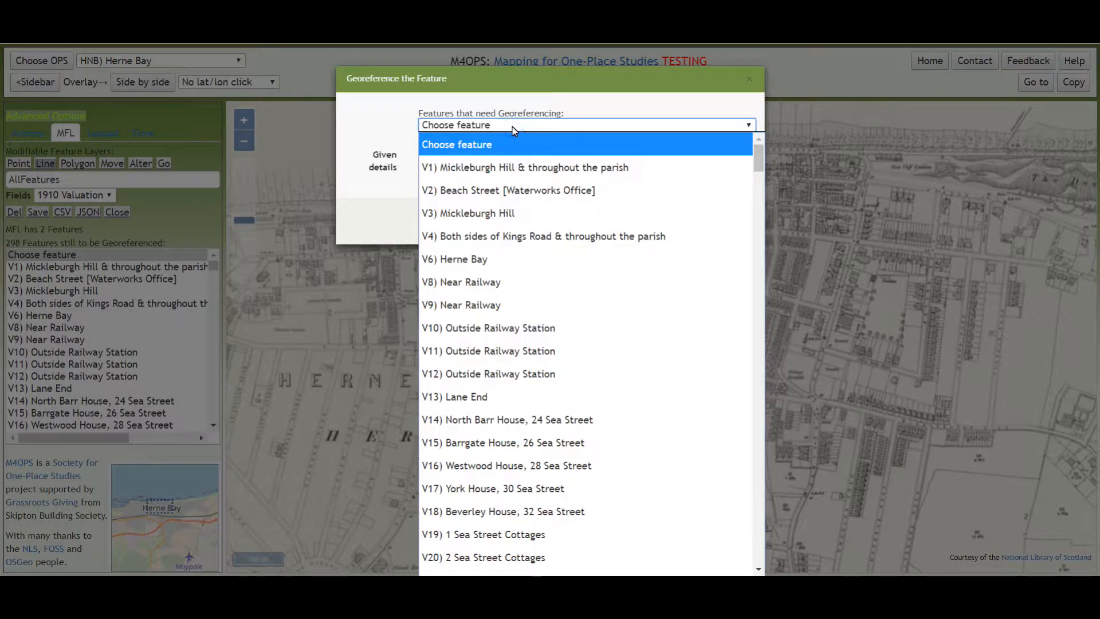
left_click(476, 396)
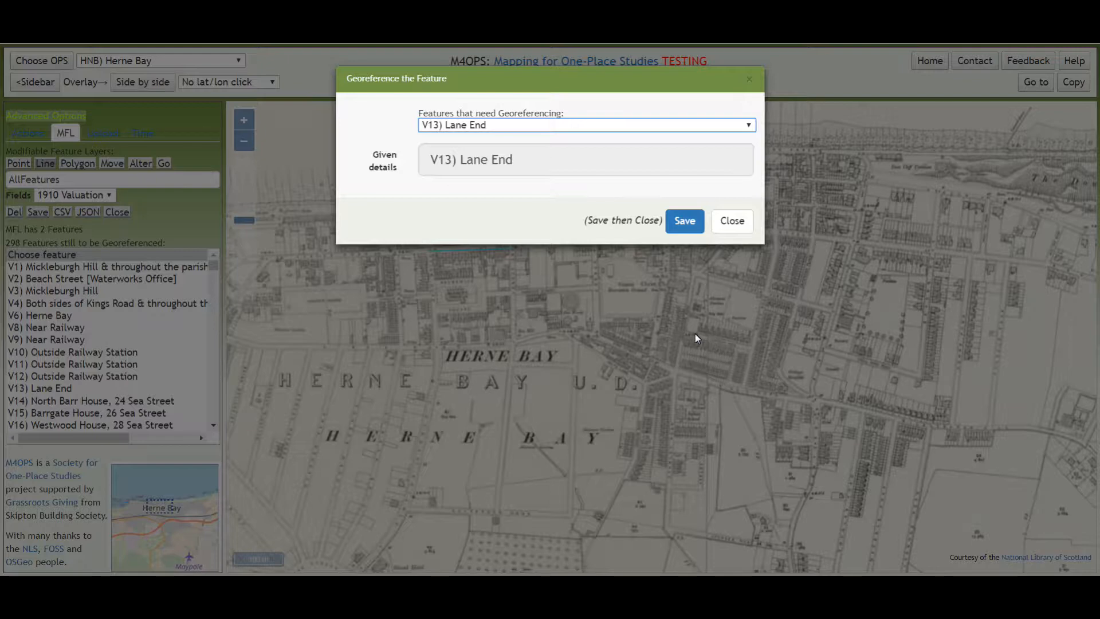
left_click(687, 225)
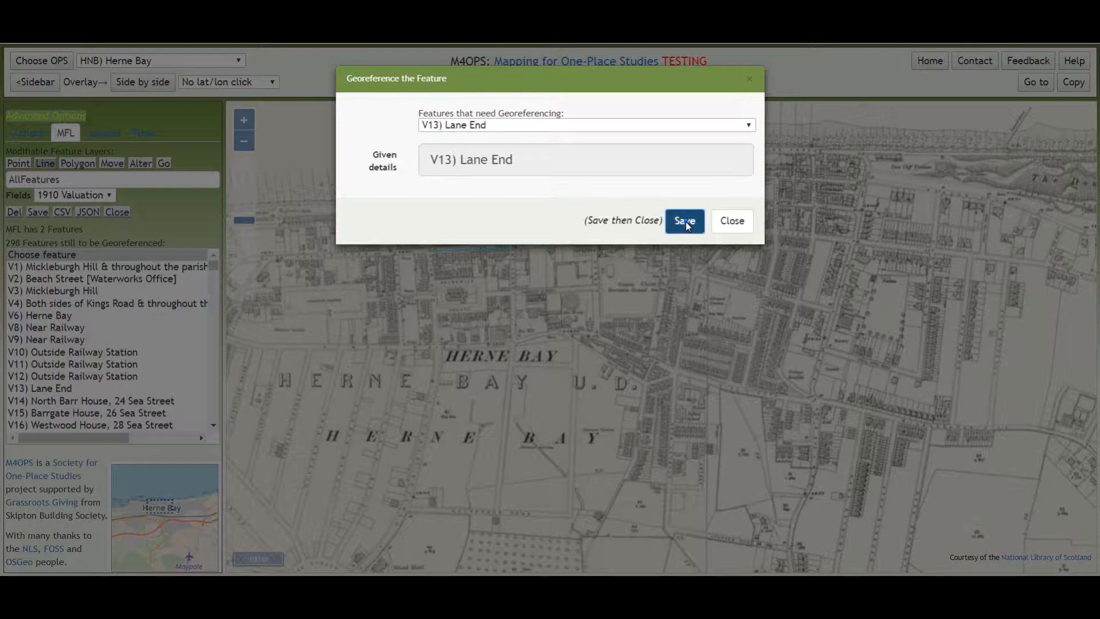
left_click(729, 222)
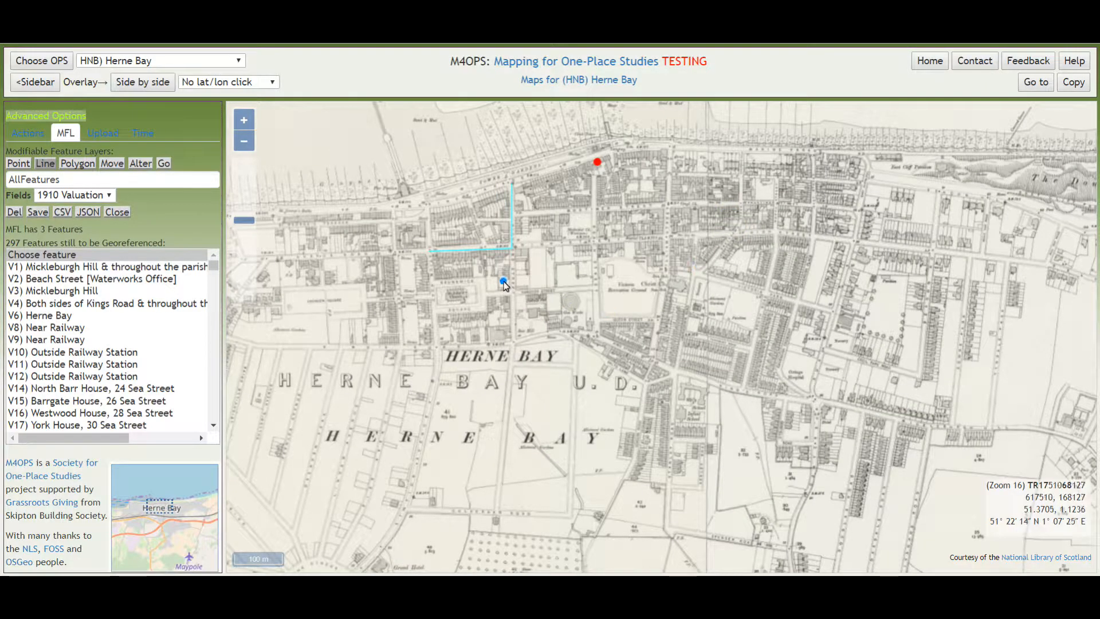
- Review the Lane End line and the Herne Bay Station polygon on the map
left_click(487, 251)
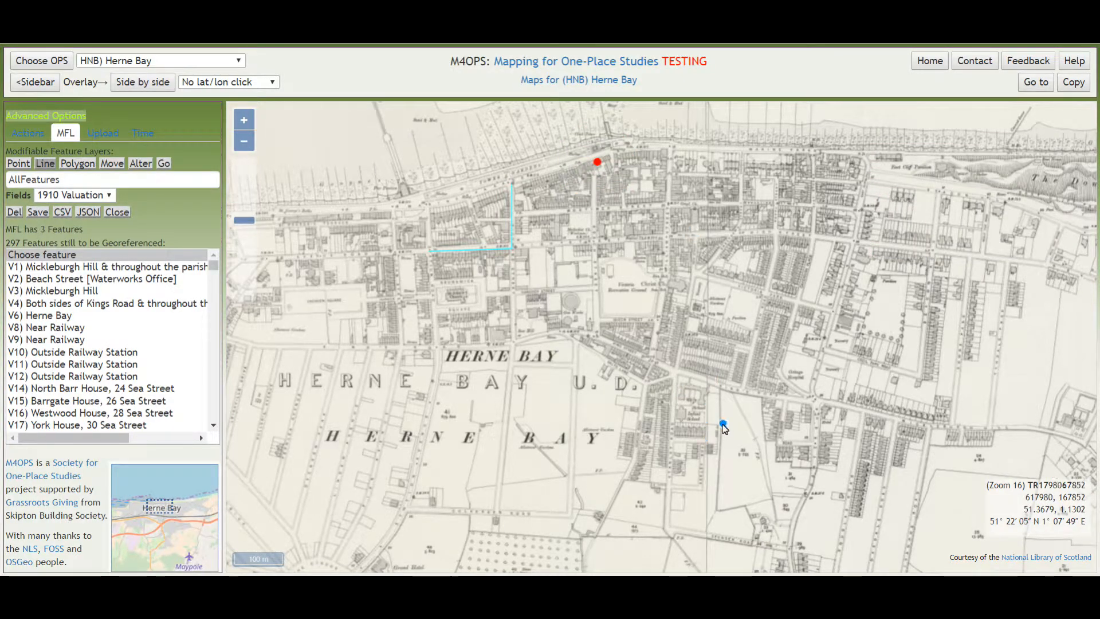
scroll(723, 423, "down", 2)
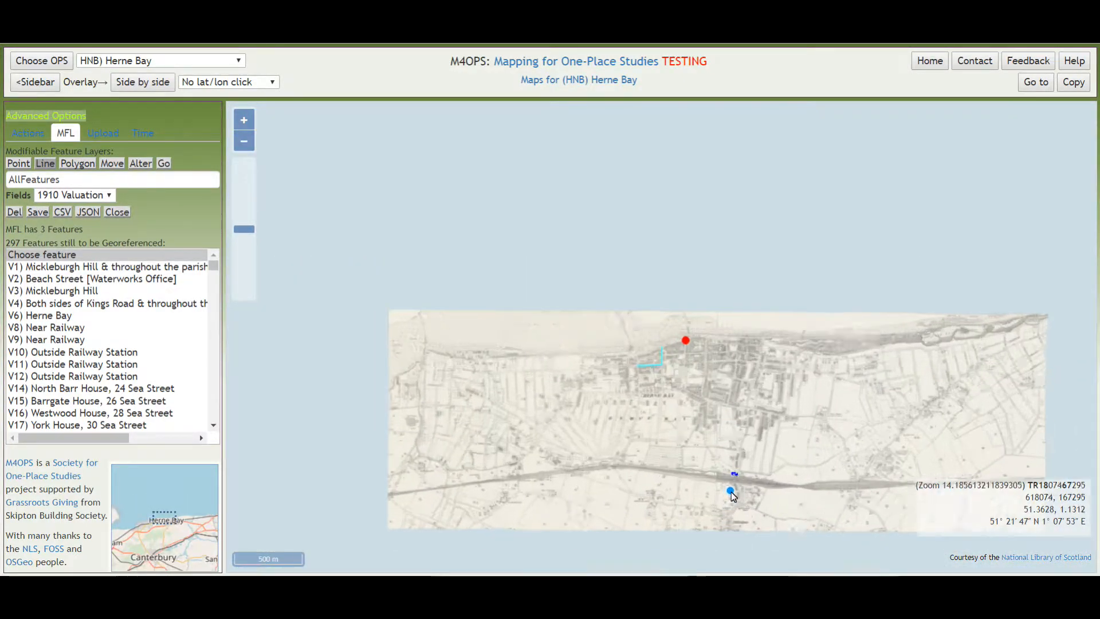
scroll(731, 491, "up", 3)
mouse_move(747, 378)
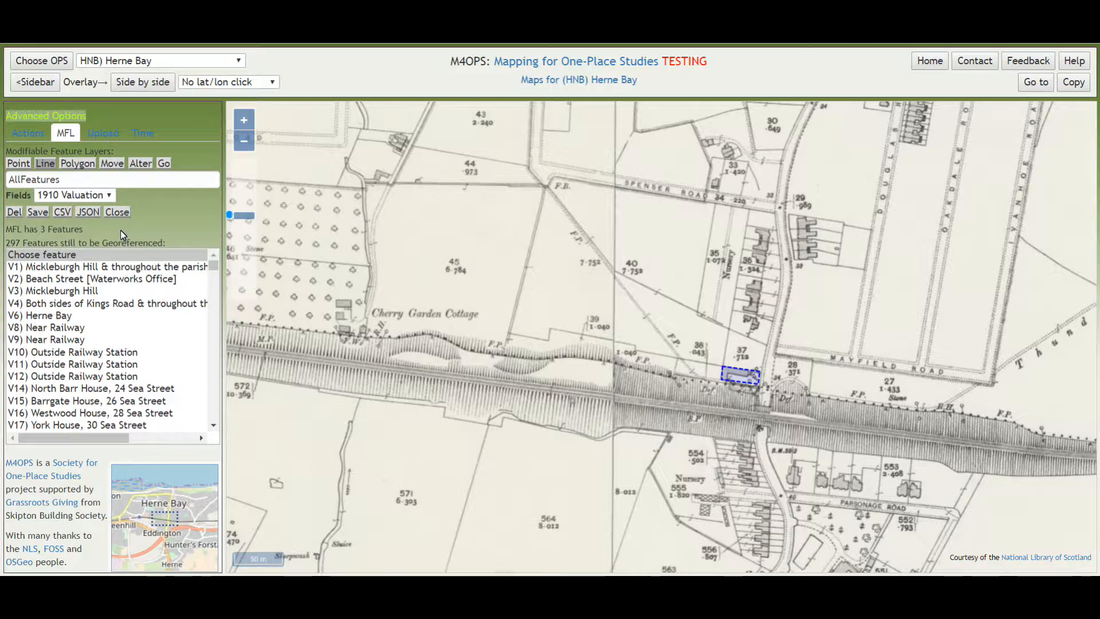
- Save the AllFeatures layer over its existing file and close the layer
left_click(122, 212)
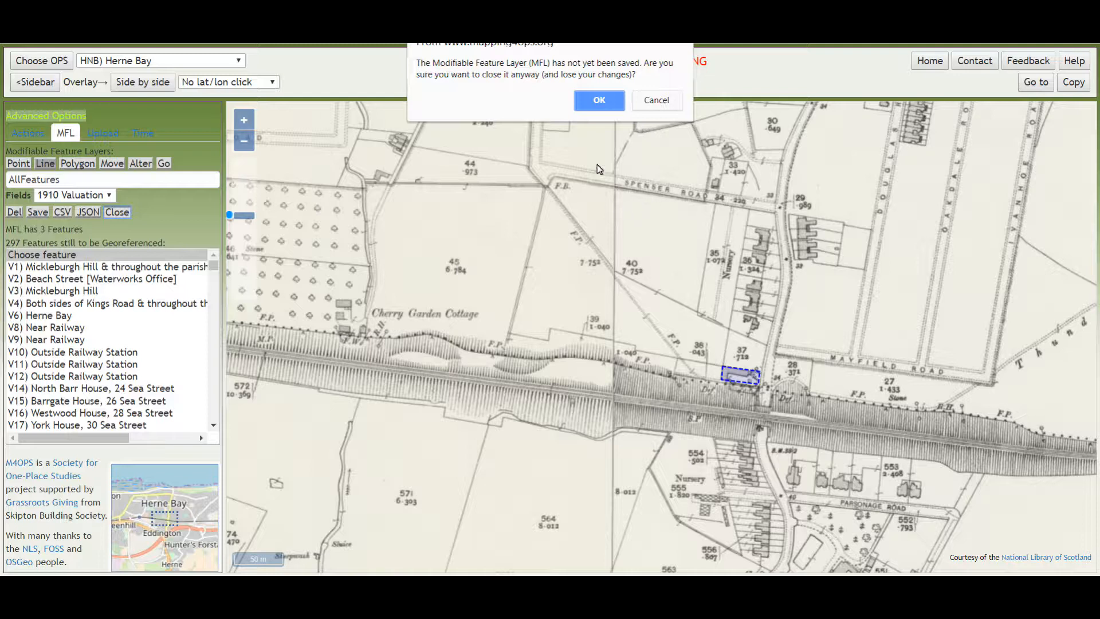
left_click(664, 102)
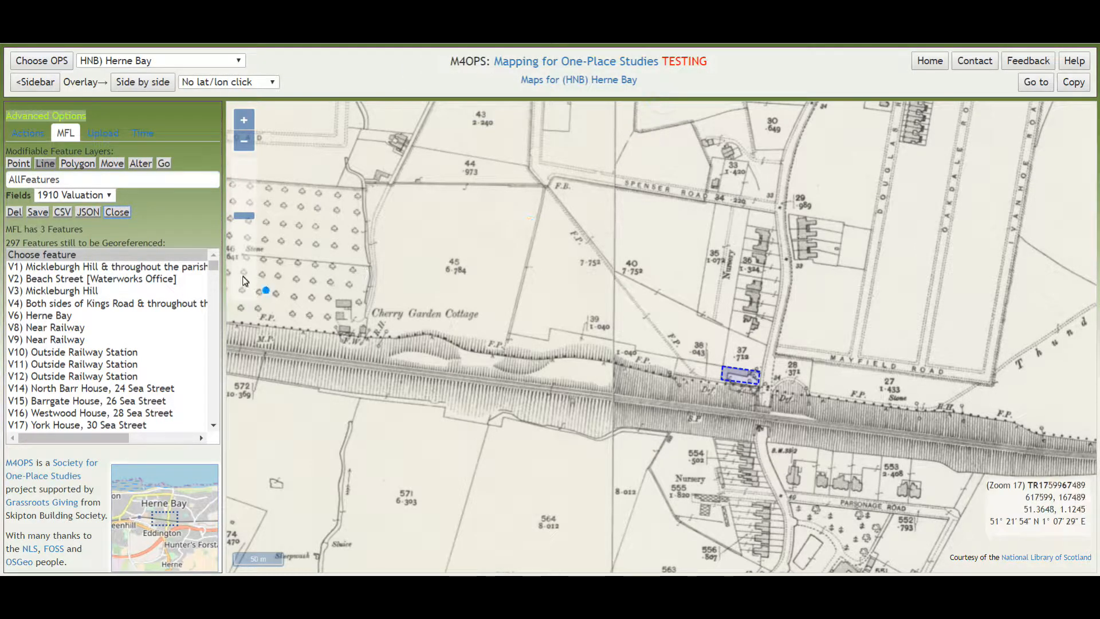
left_click(40, 216)
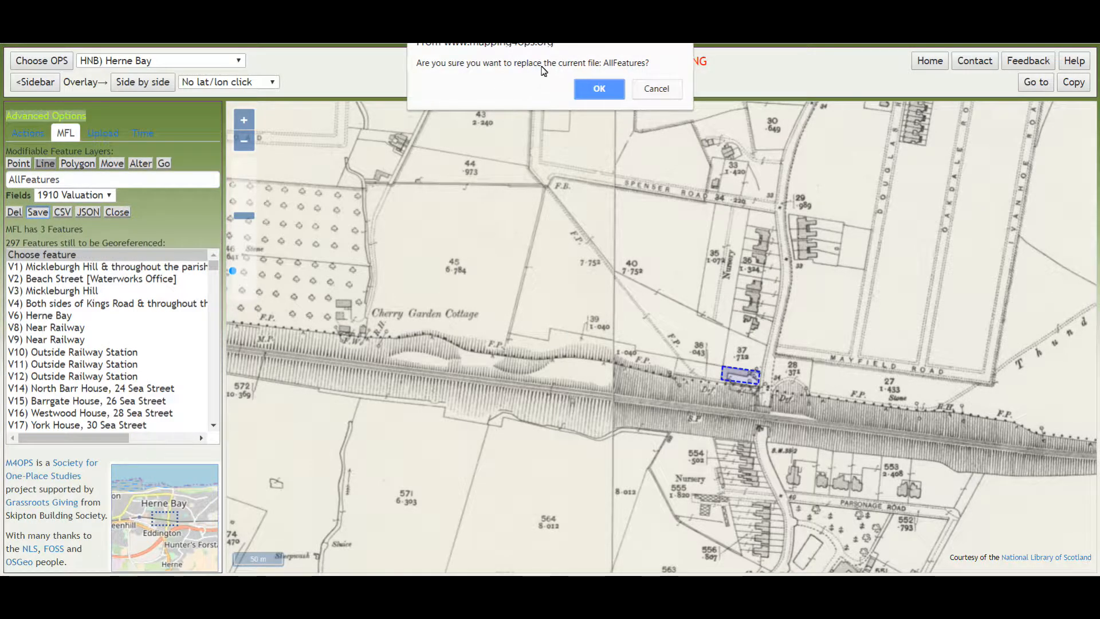
left_click(601, 89)
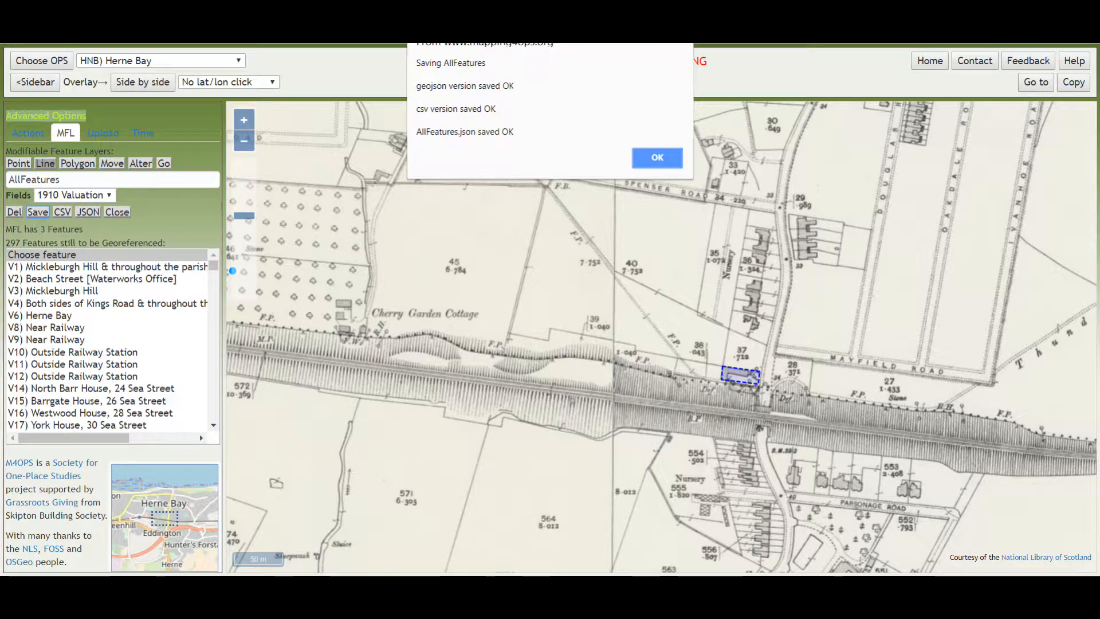
left_click(665, 157)
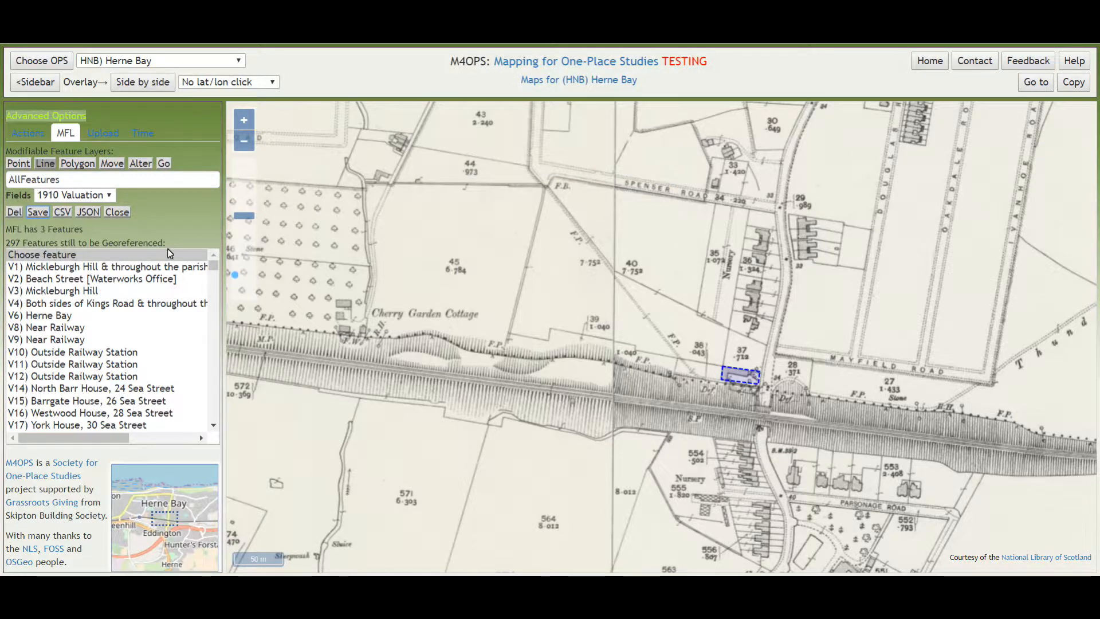
left_click(121, 215)
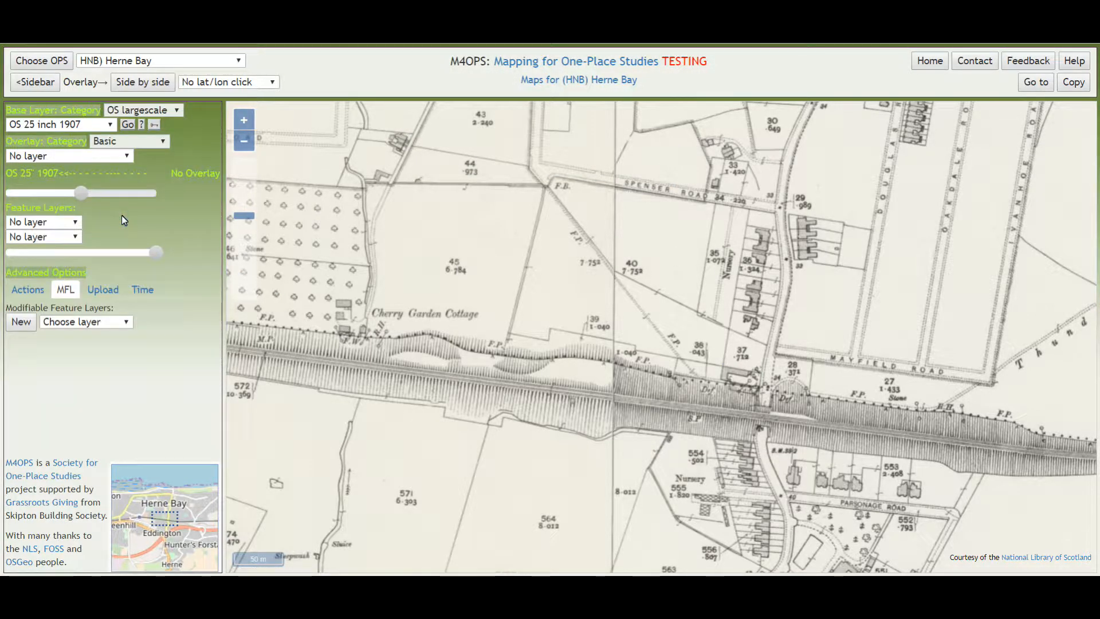